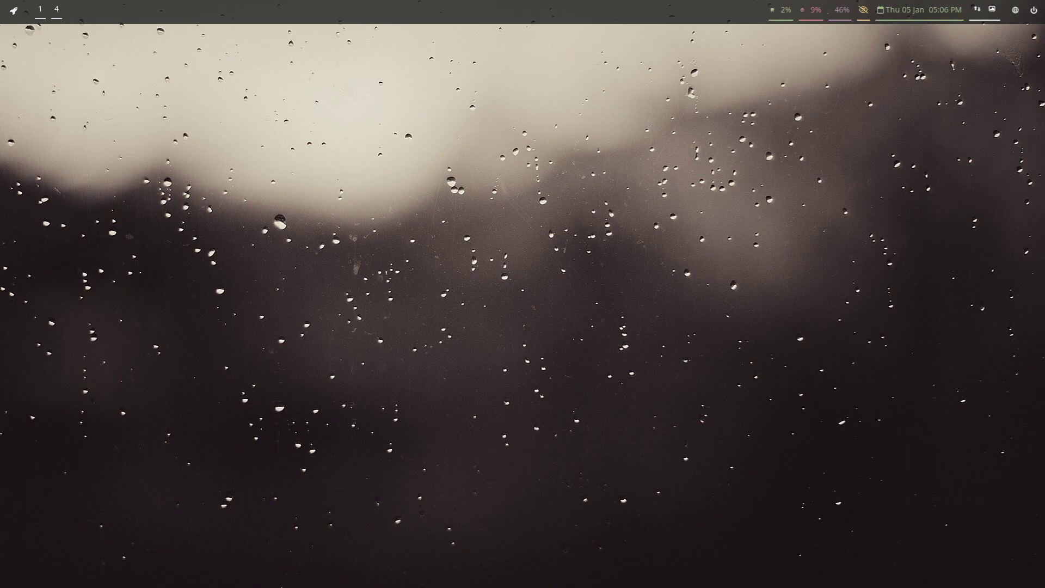
Check the installed ISO release details in a terminal, then close the terminal.
key(super+Return)
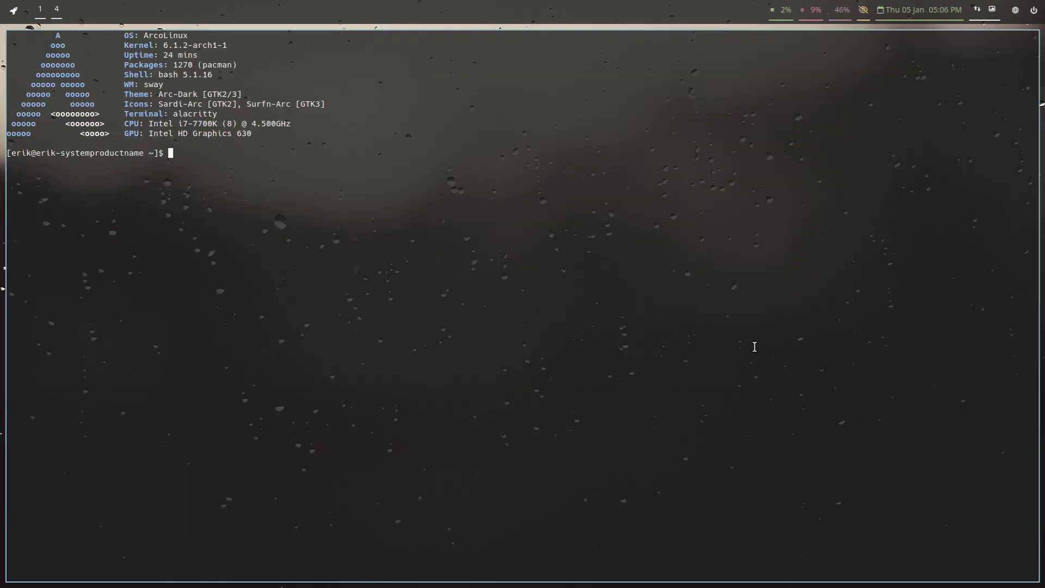
text(iso)
key(Return)
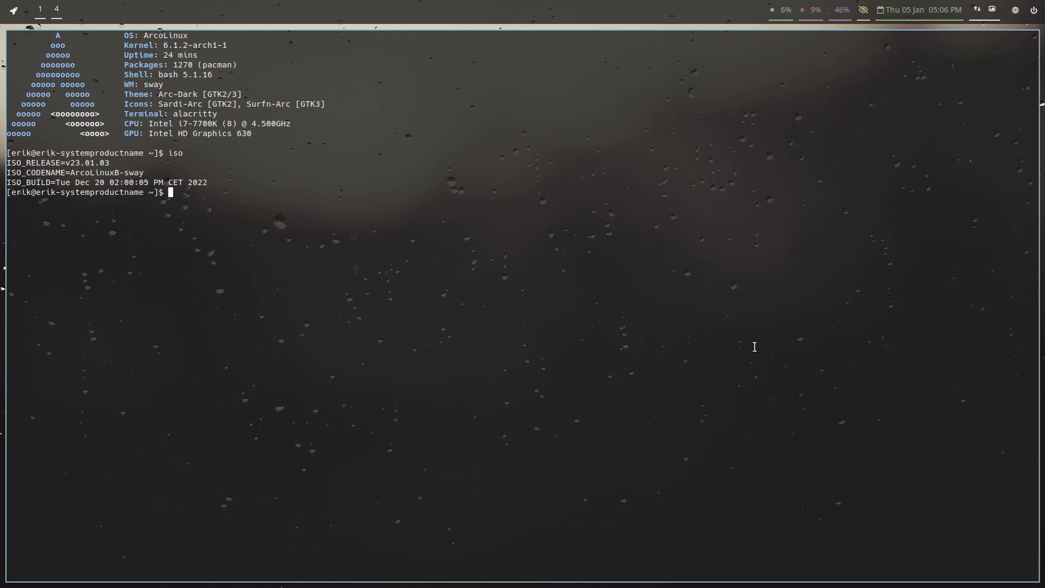
text(azzert)
key(super+q)
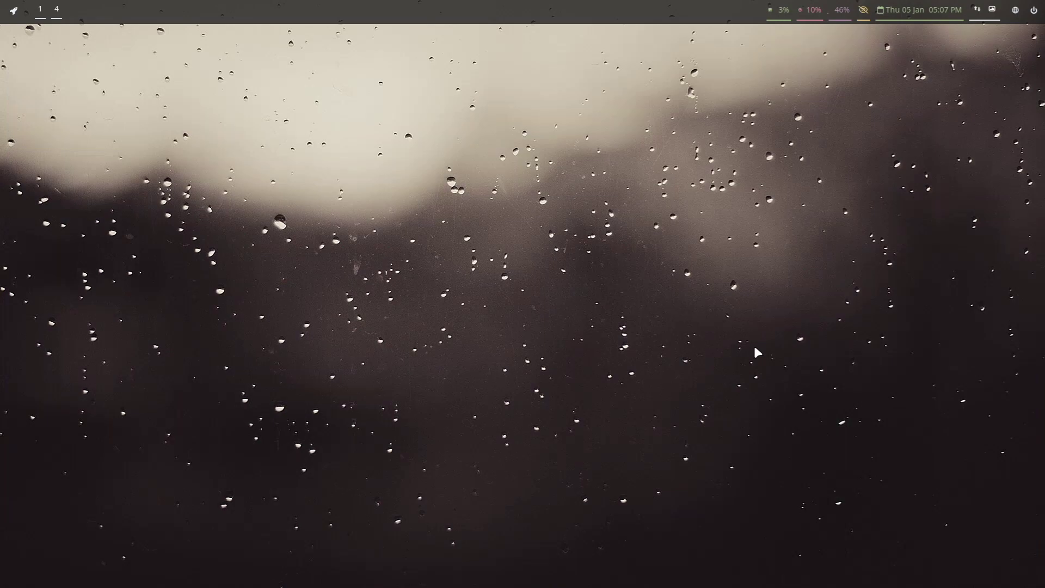
Launch Sublime Text from the launcher via 'sub' and select the swaymsg get_outputs command on line 7.
key(super+d)
text(sub)
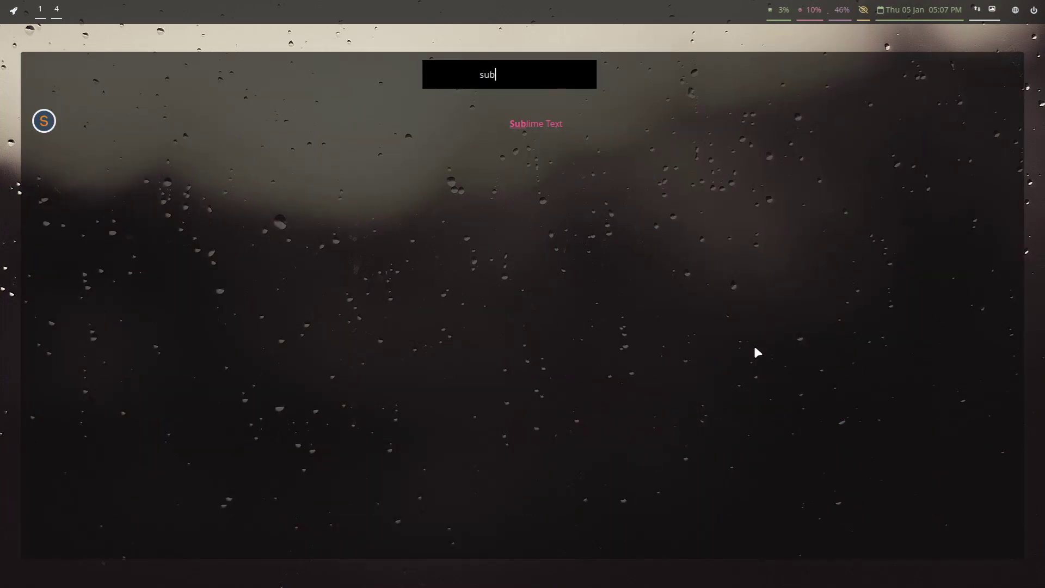
key(Return)
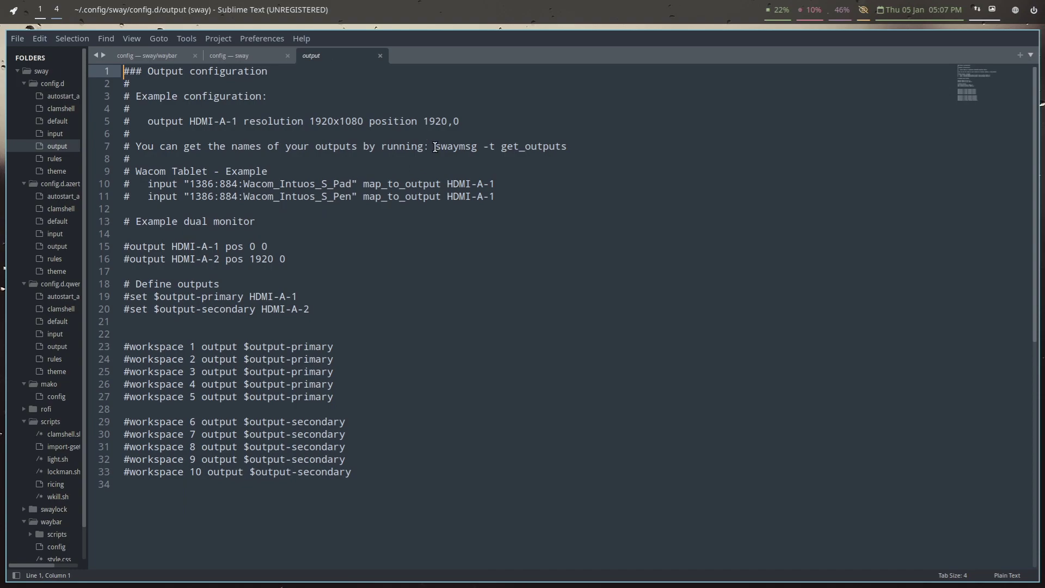
drag(435, 145, 566, 147)
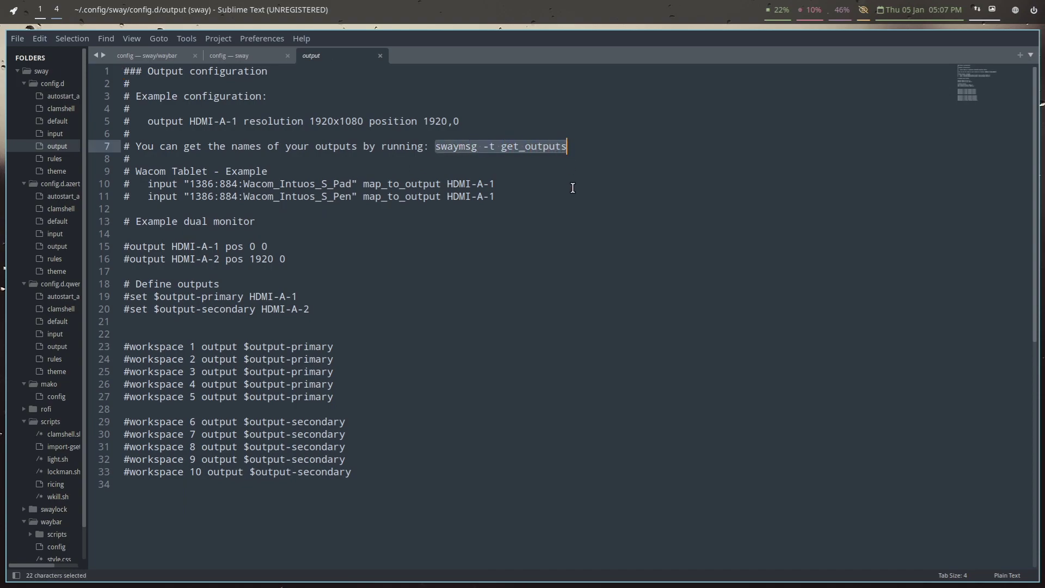
Run the copied 'swaymsg -t get_outputs' in a terminal and locate outputs HDMI-A-2 and HDMI-A-1.
key(ctrl+c)
key(super+Return)
key(ctrl+shift+v)
key(Return)
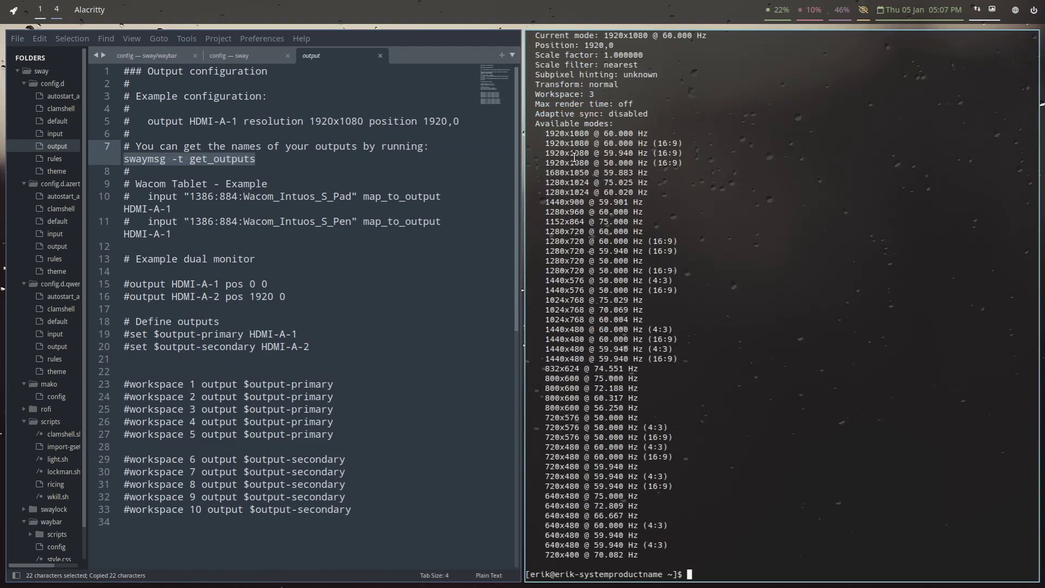
scroll(572, 185, up, 3)
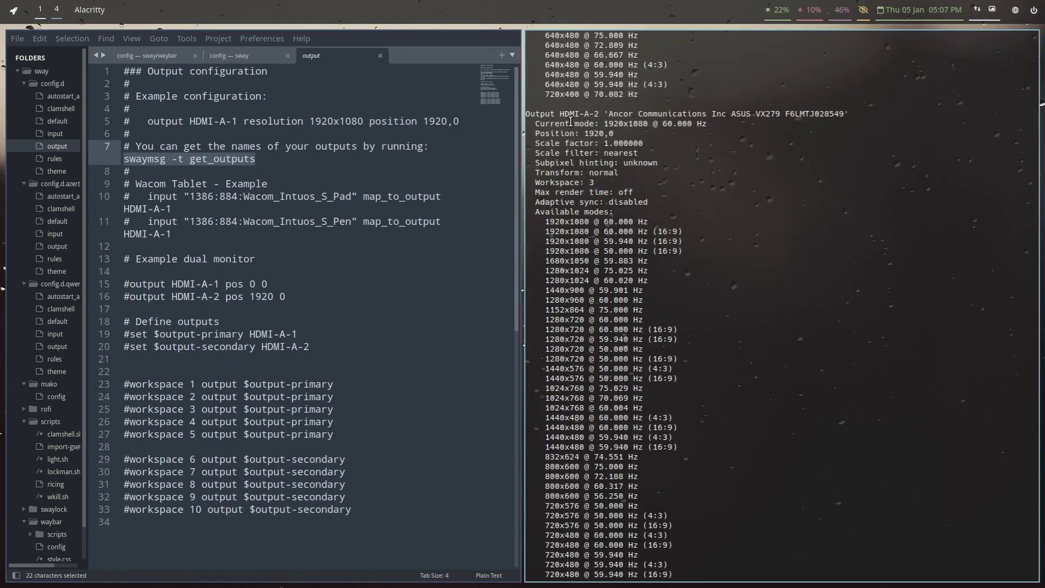
drag(560, 114, 601, 114)
scroll(604, 206, up, 20)
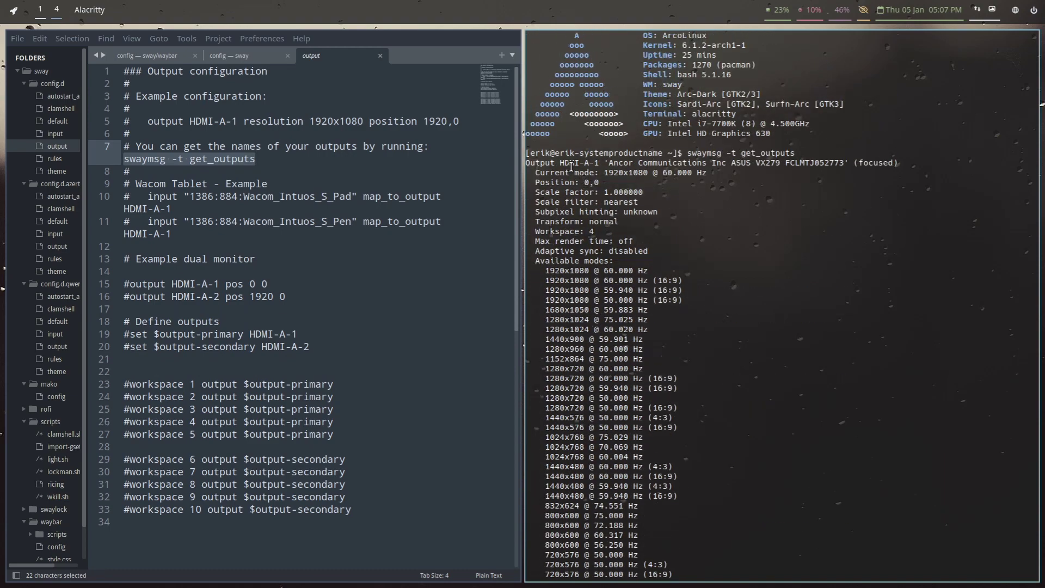
drag(561, 162, 602, 162)
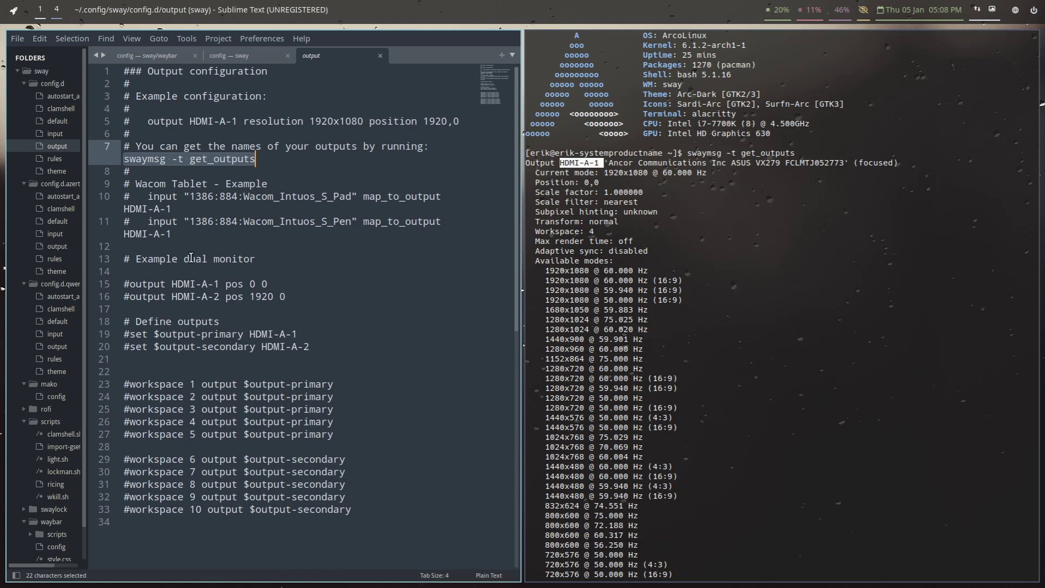
Uncomment the HDMI-A-1 pos 0 0 and HDMI-A-2 pos 1920 0 lines.
click(130, 284)
key(BackSpace)
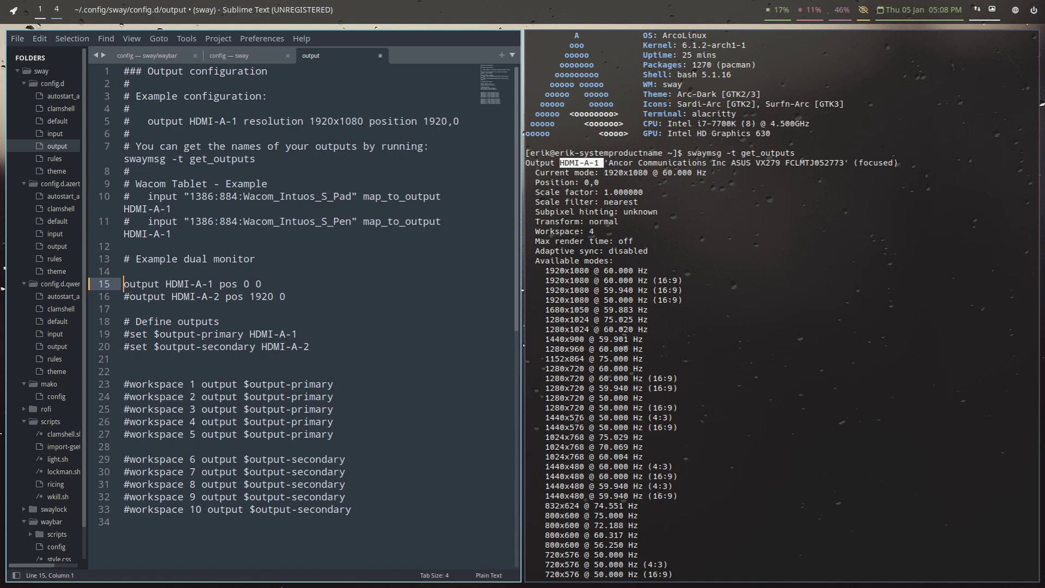
key(Down)
key(Delete)
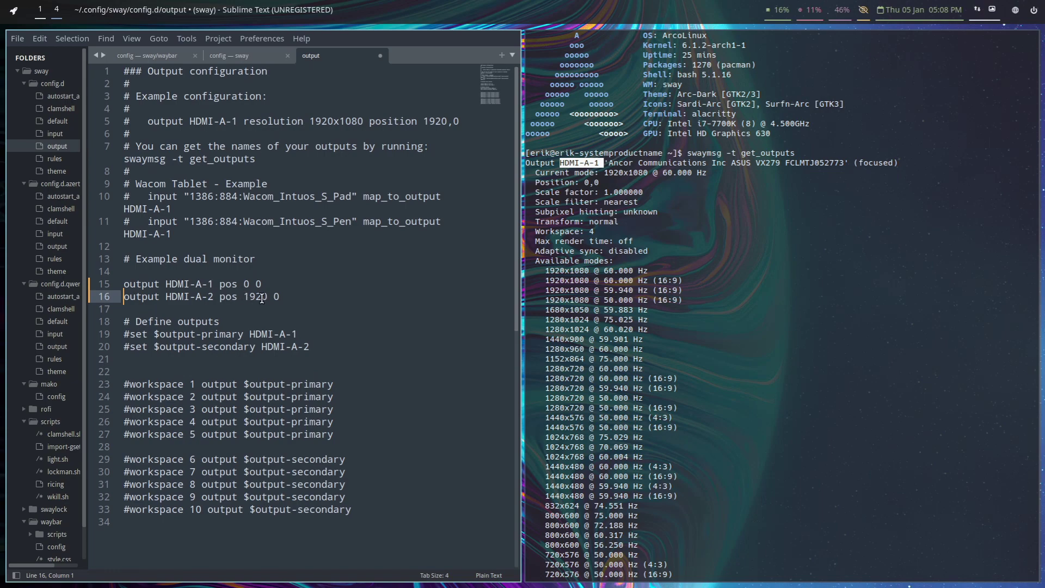
Uncomment the $output-primary and $output-secondary definitions on lines 19–20.
click(128, 333)
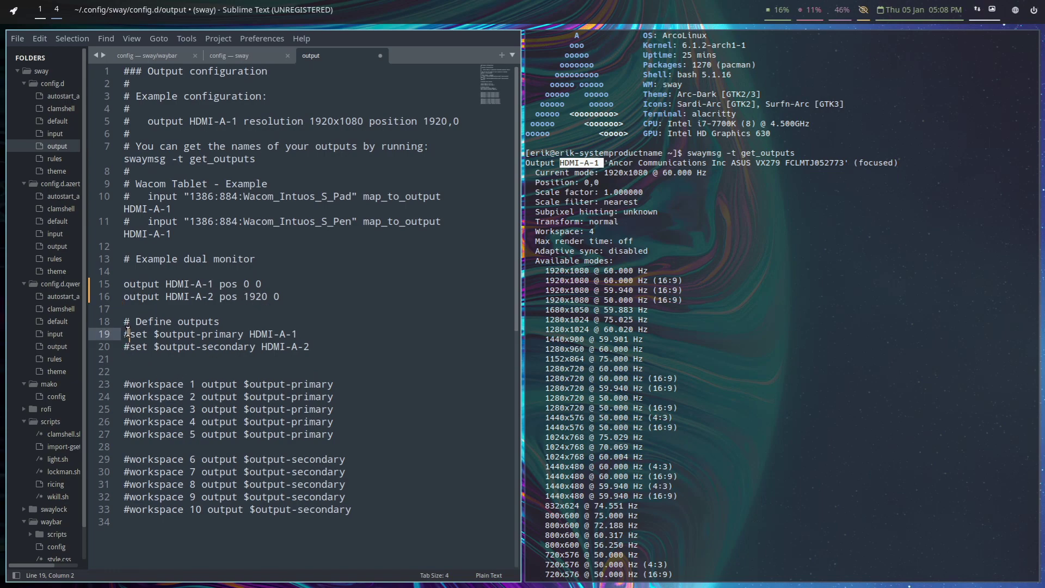
key(BackSpace)
key(Down)
key(Delete)
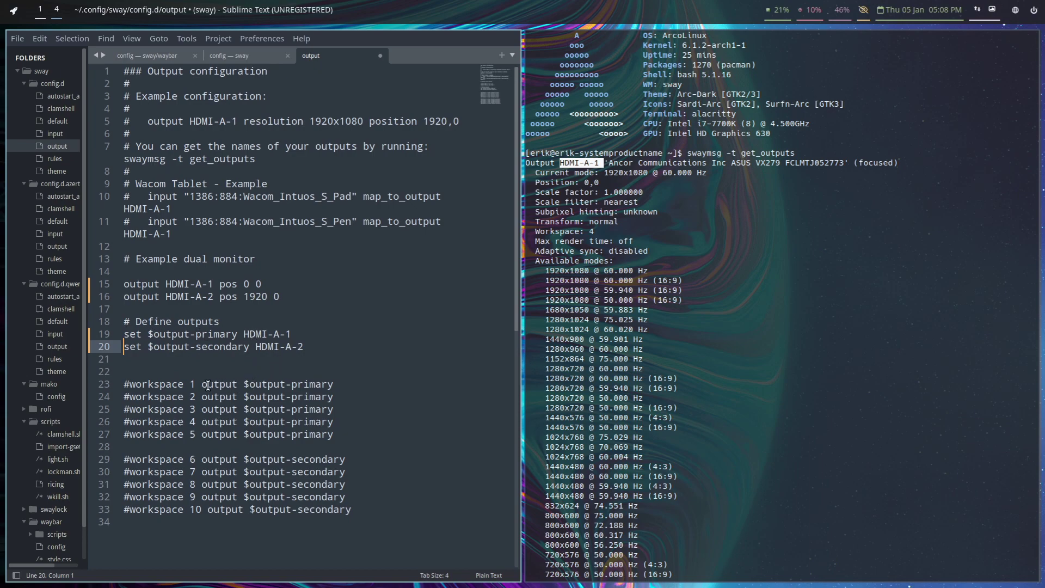
Uncomment the workspace 1–5 assignments to $output-primary on lines 23–27.
click(130, 384)
key(BackSpace)
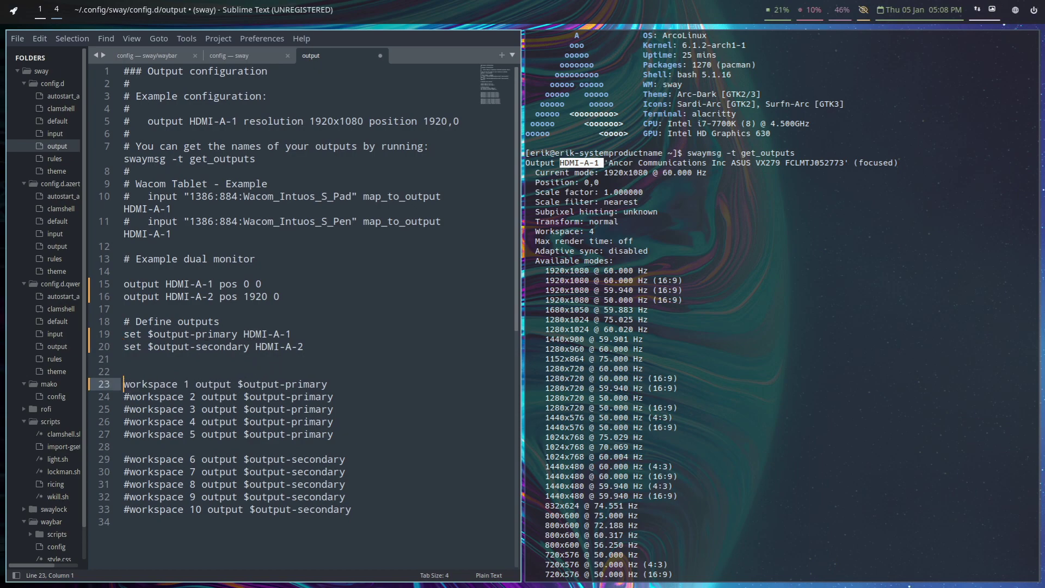
key(Down)
key(Delete)
key(Down)
key(Delete)
key(Down)
key(Delete)
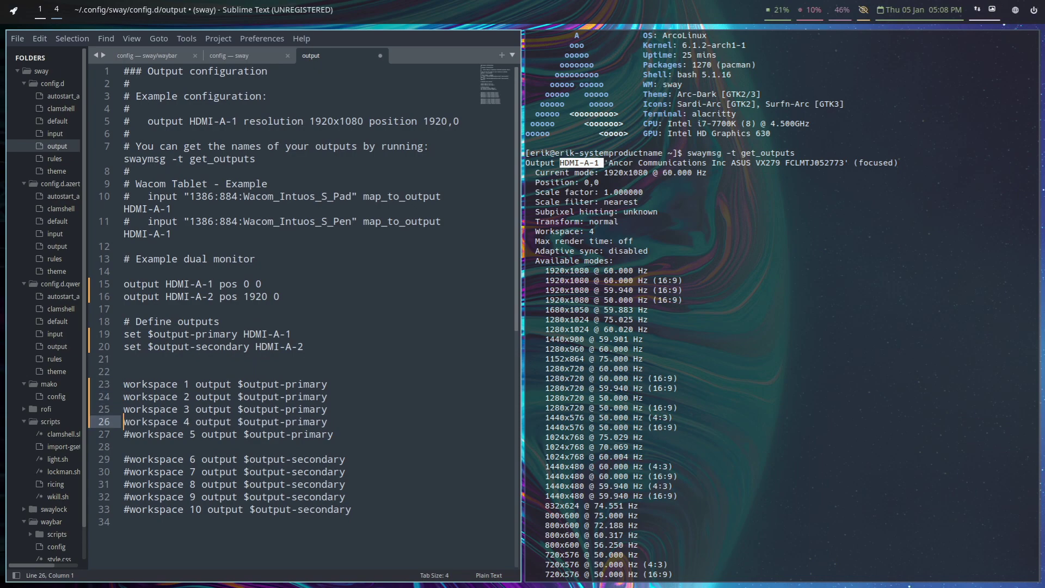
key(Down)
key(Delete)
Uncomment the workspace 6–10 assignments to $output-secondary and save the config.
key(Down)
key(Down)
key(Delete)
key(Delete)
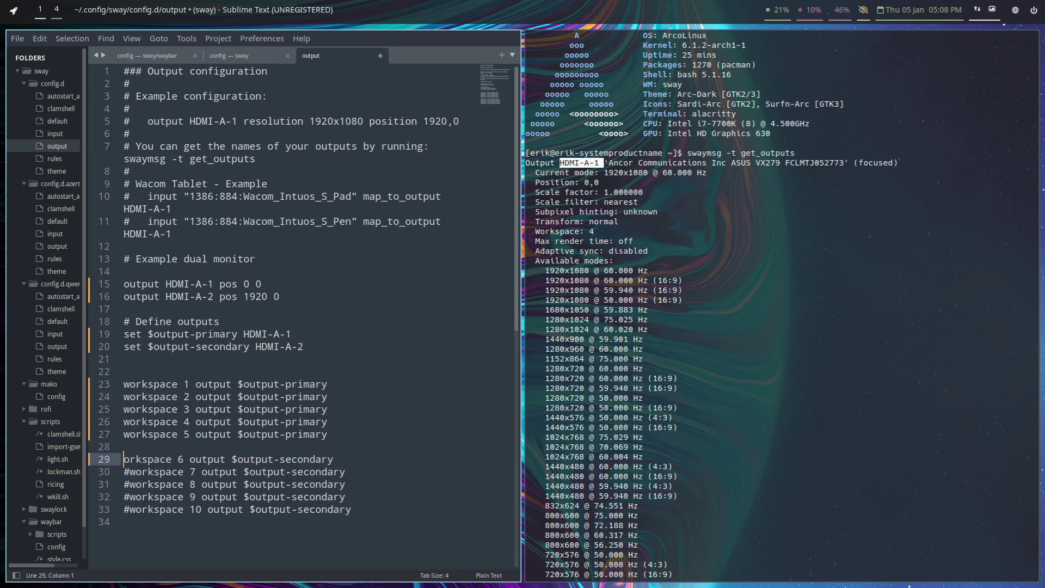
key(ctrl+z)
key(Down)
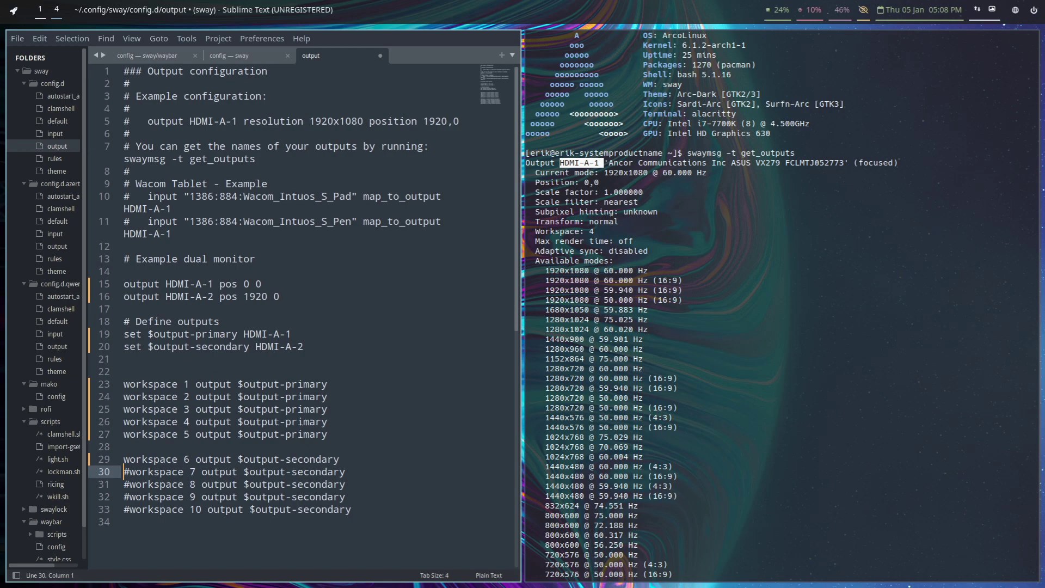
key(Delete)
key(Down)
key(Delete)
key(Down)
key(Delete)
key(Down)
key(Delete)
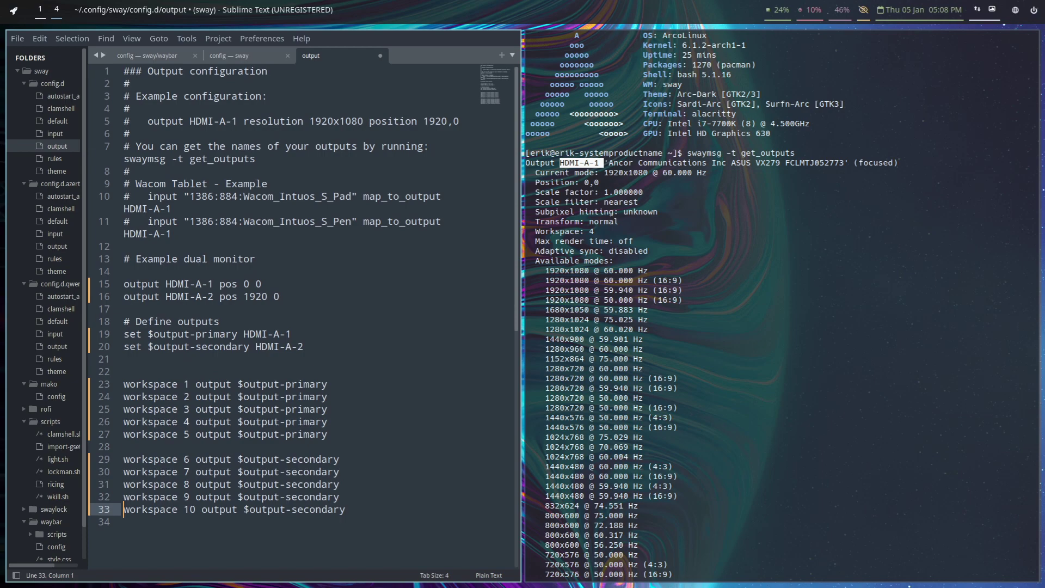
key(ctrl+s)
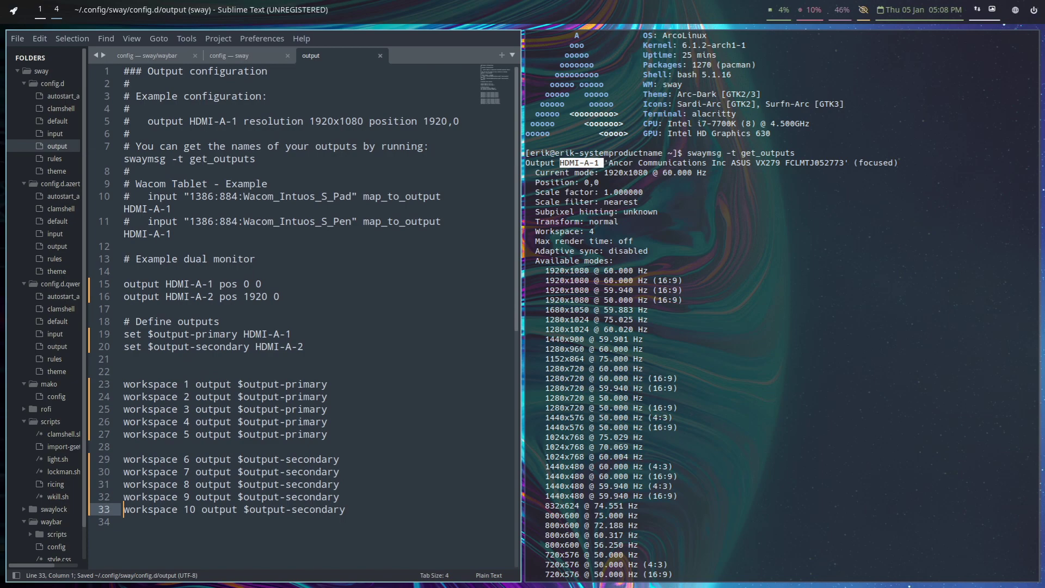
Rerun the output listing, then start arandr from the terminal after a mistyped 'arndr'.
key(Up)
key(Return)
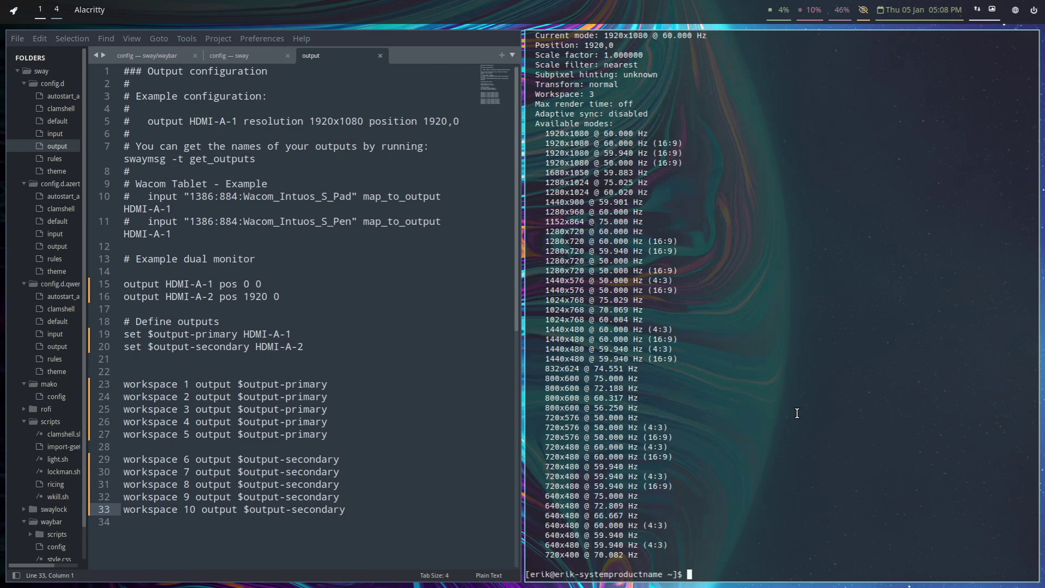
text(arndr)
key(Return)
text(arandr)
key(Return)
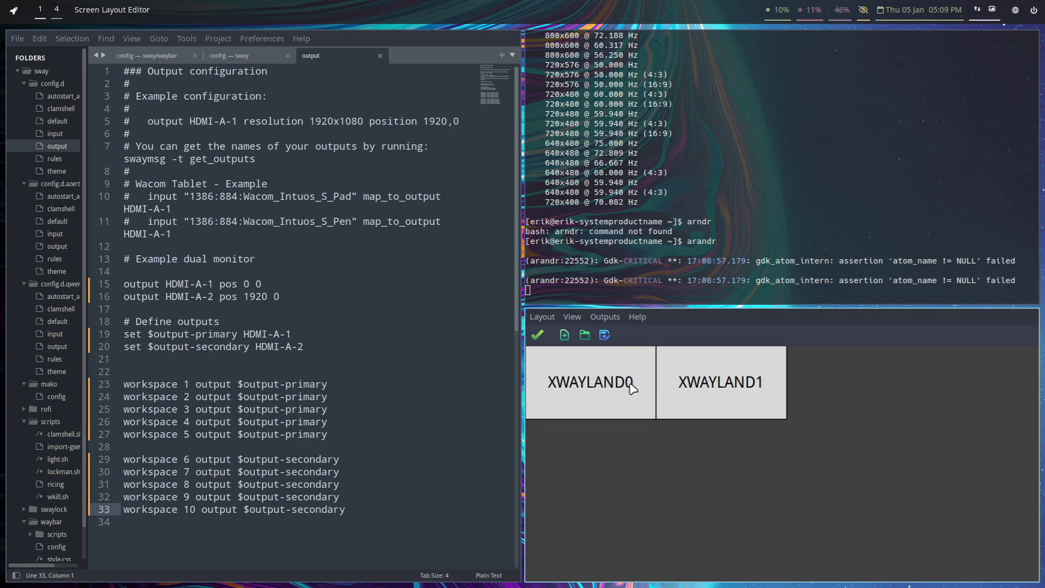
Arrange the outputs with XWAYLAND1 on the left and XWAYLAND0 to its right.
drag(614, 387, 823, 389)
drag(732, 392, 569, 390)
drag(695, 391, 553, 388)
drag(632, 385, 901, 390)
drag(747, 405, 531, 400)
drag(641, 392, 869, 397)
Browse arandr's Layout and Outputs menus, then choose Layout > Save As.
click(544, 316)
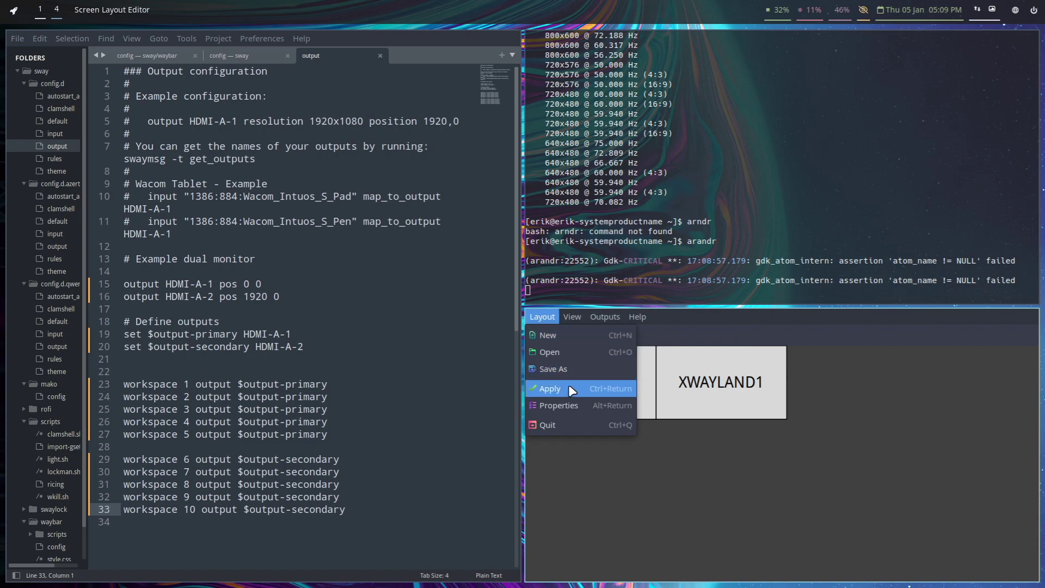
mouse_move(618, 321)
mouse_move(642, 335)
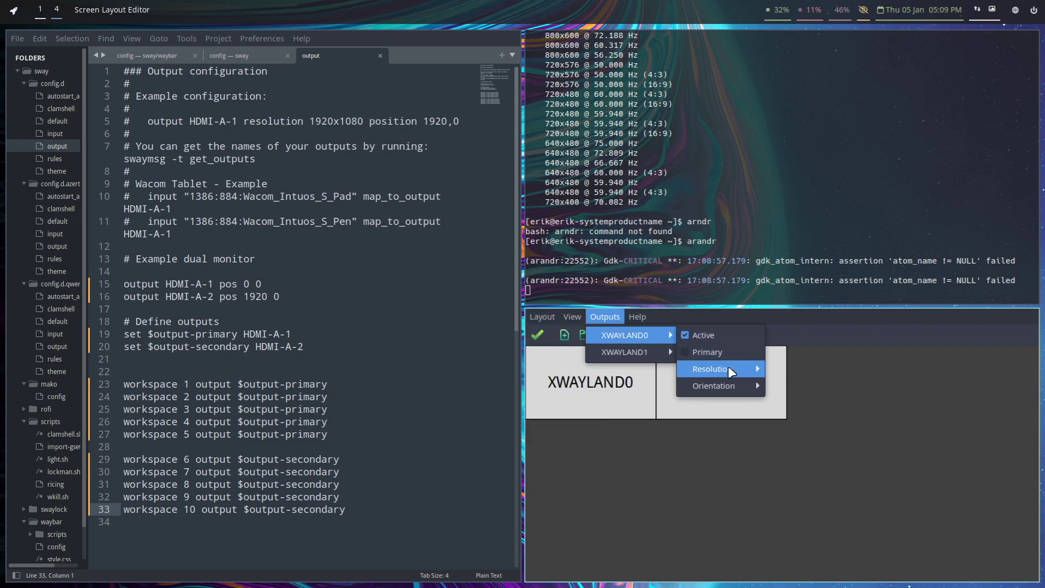
mouse_move(724, 369)
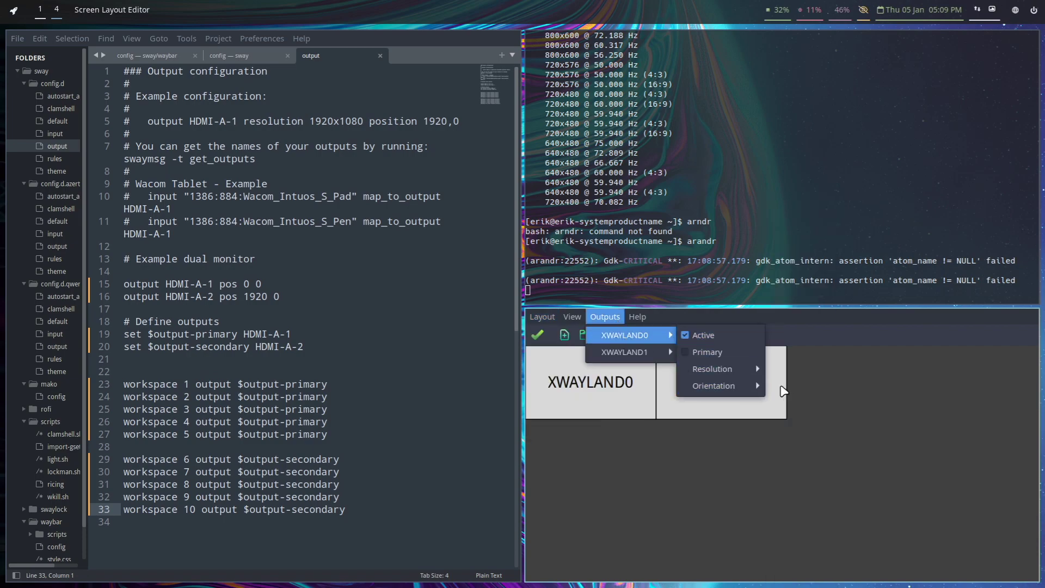
mouse_move(753, 390)
mouse_move(542, 317)
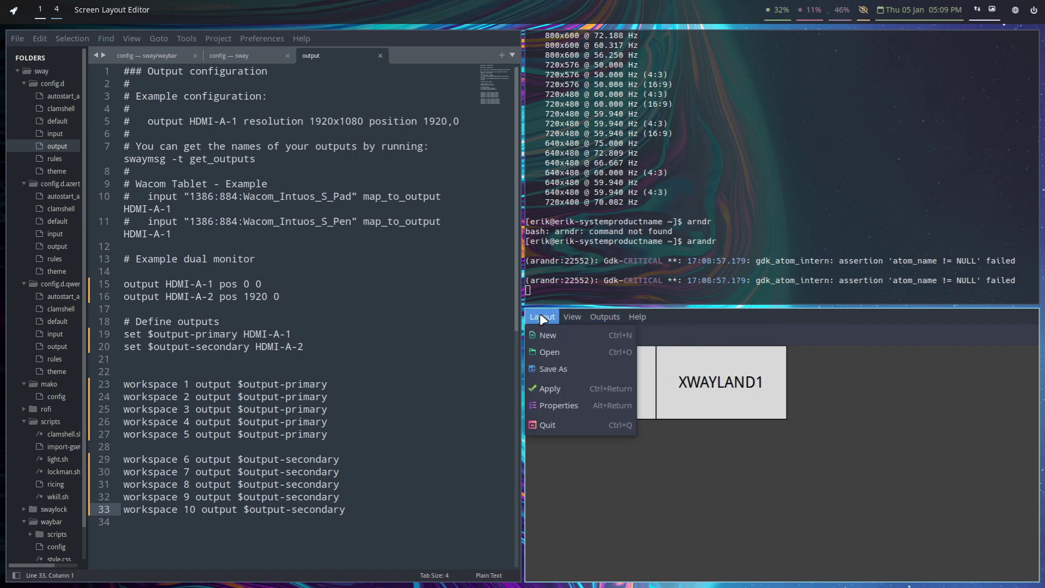
click(571, 379)
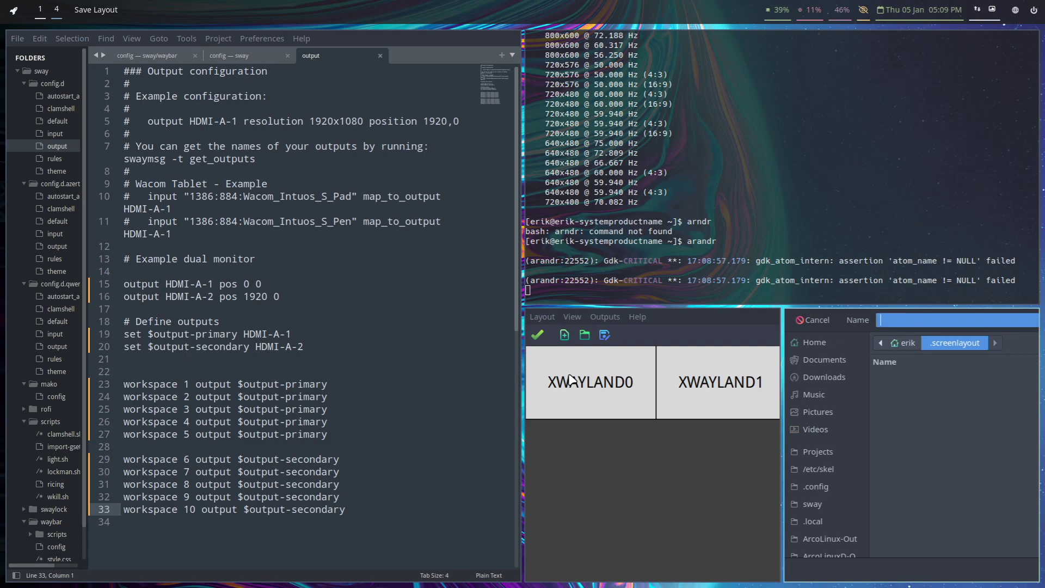
Name the layout 'test' and save it as a shell script in ~/.screenlayout.
text(test)
key(super+f)
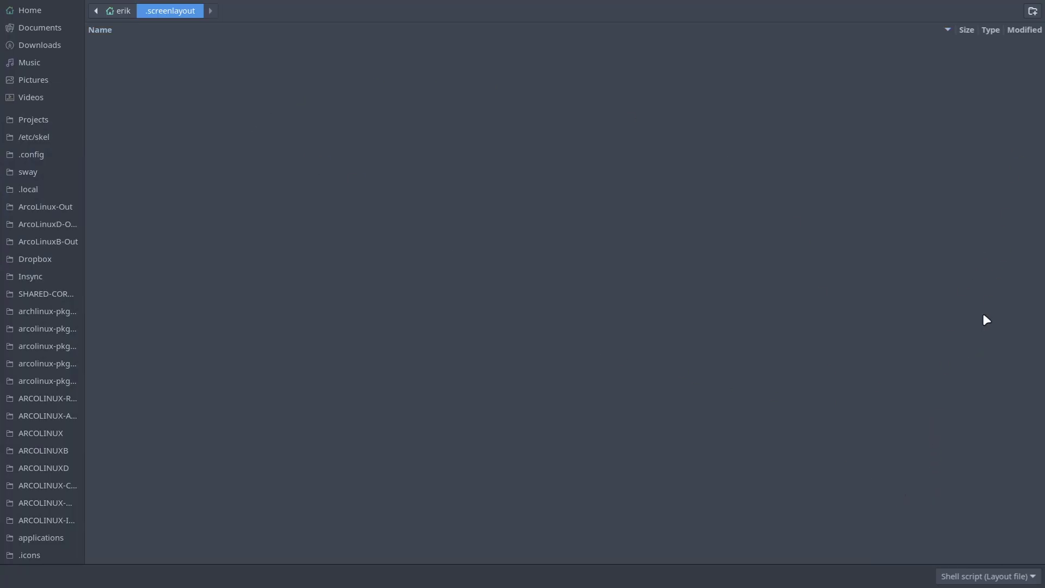
key(super+f)
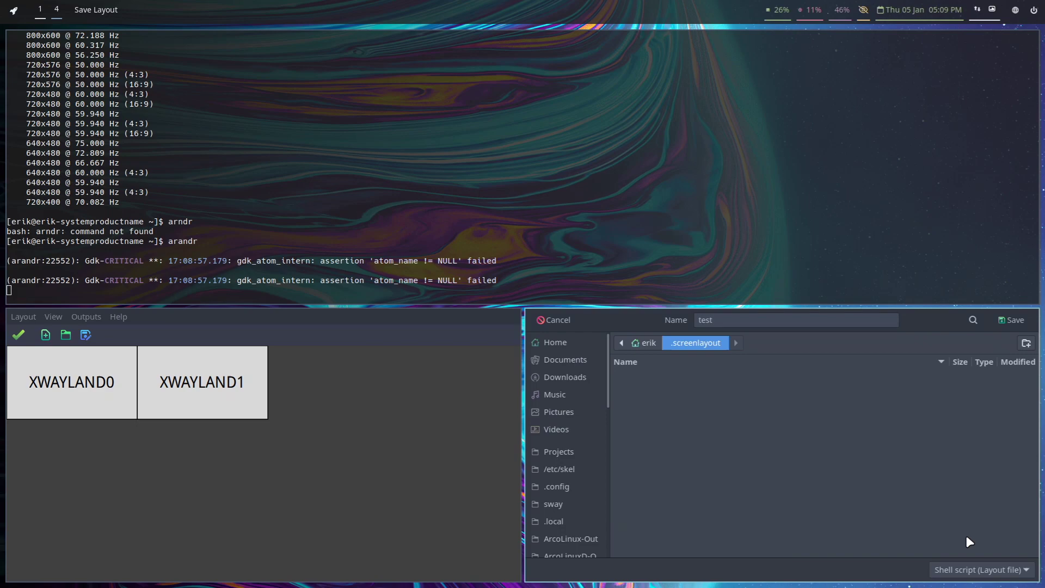
click(1010, 321)
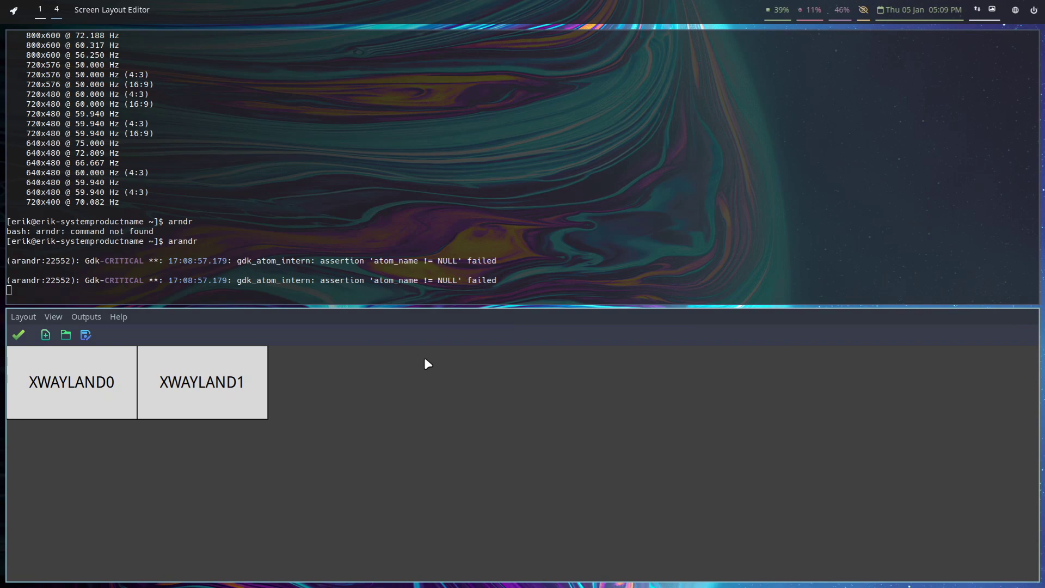
Close arandr and the terminal, then open .screenlayout/test.sh from Thunar in Sublime Text.
key(ctrl+q)
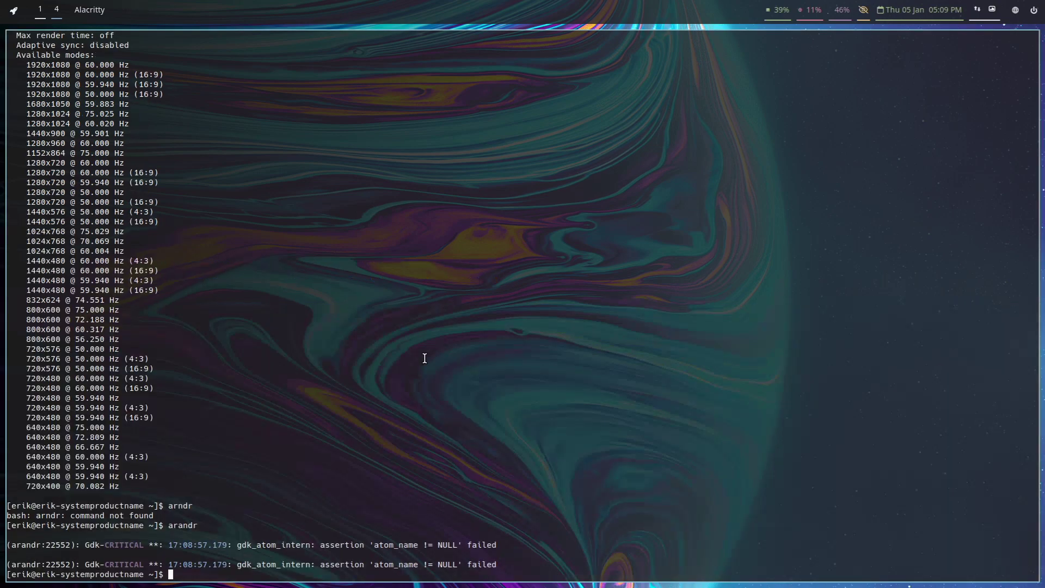
key(super+q)
key(super+shift+Return)
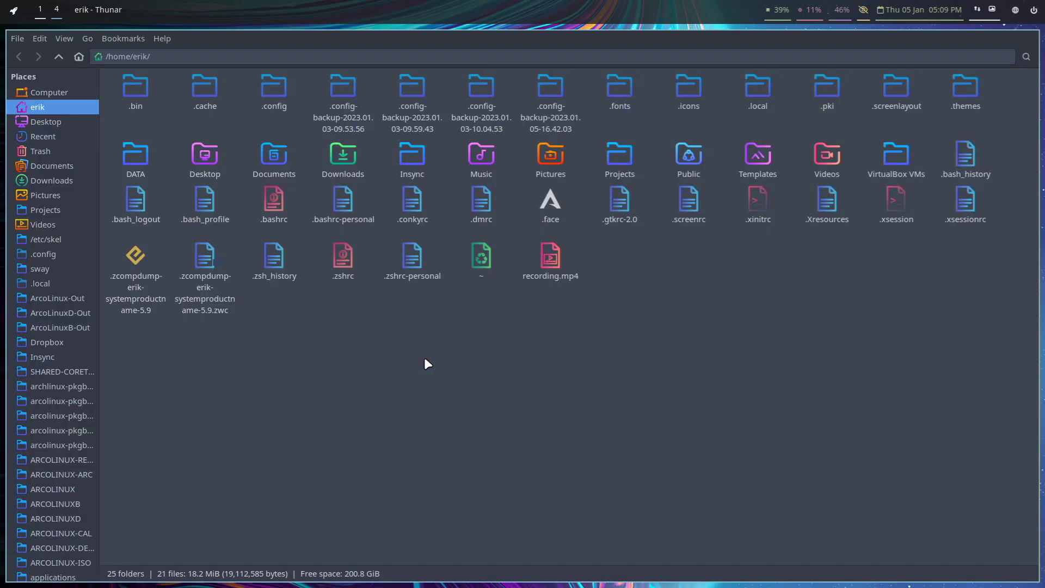
double_click(887, 89)
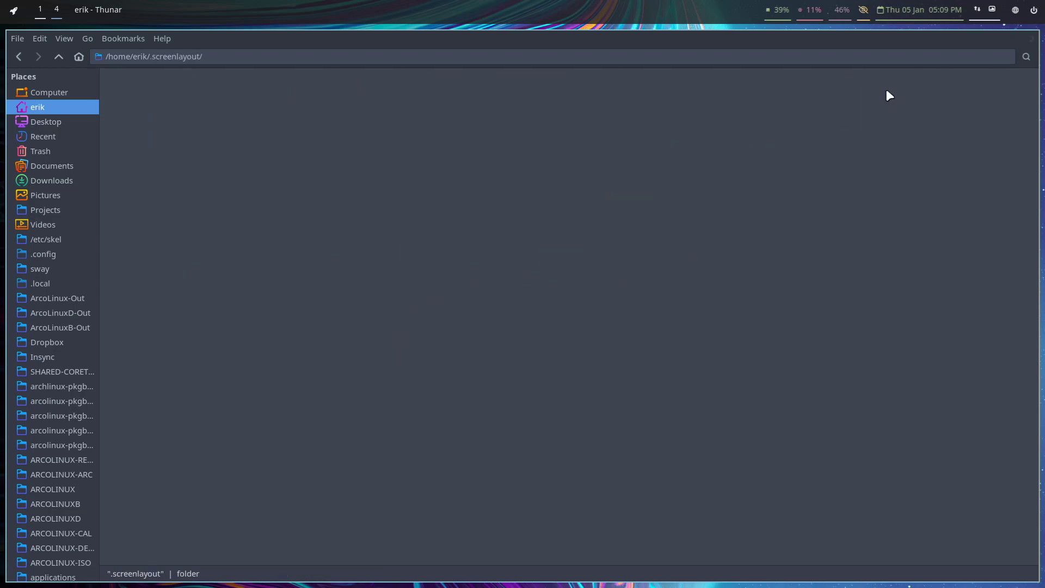
double_click(118, 85)
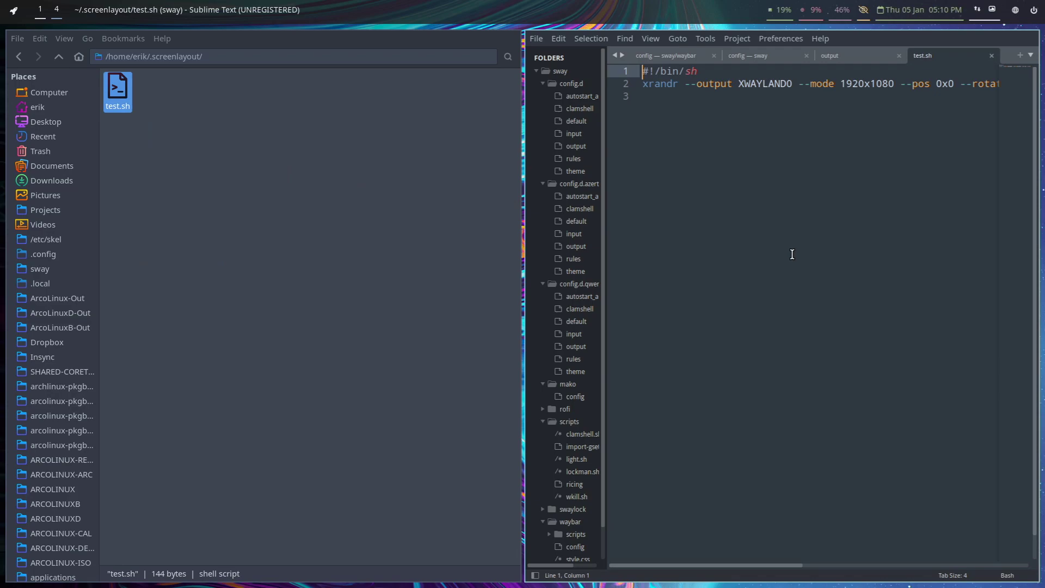
Delete both '--rotate normal' options from the xrandr line in fullscreen Sublime Text.
key(super+f)
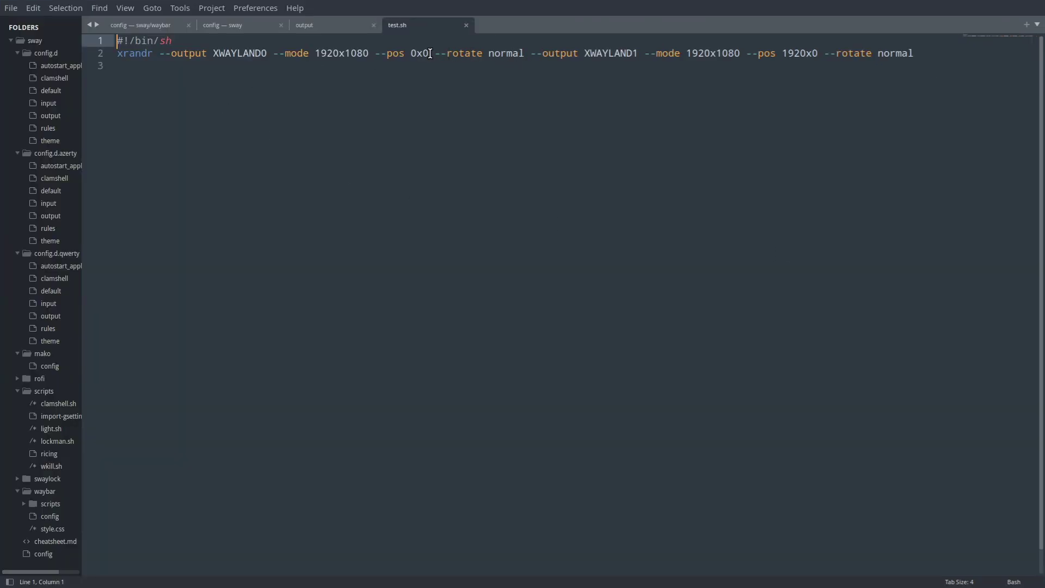
drag(434, 53, 526, 55)
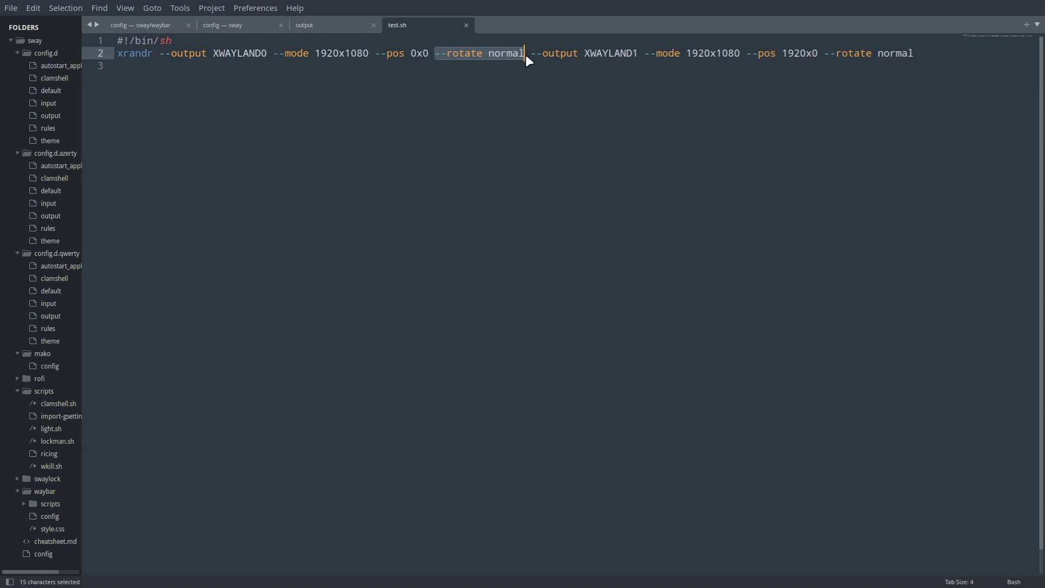
key(BackSpace)
key(BackSpace)
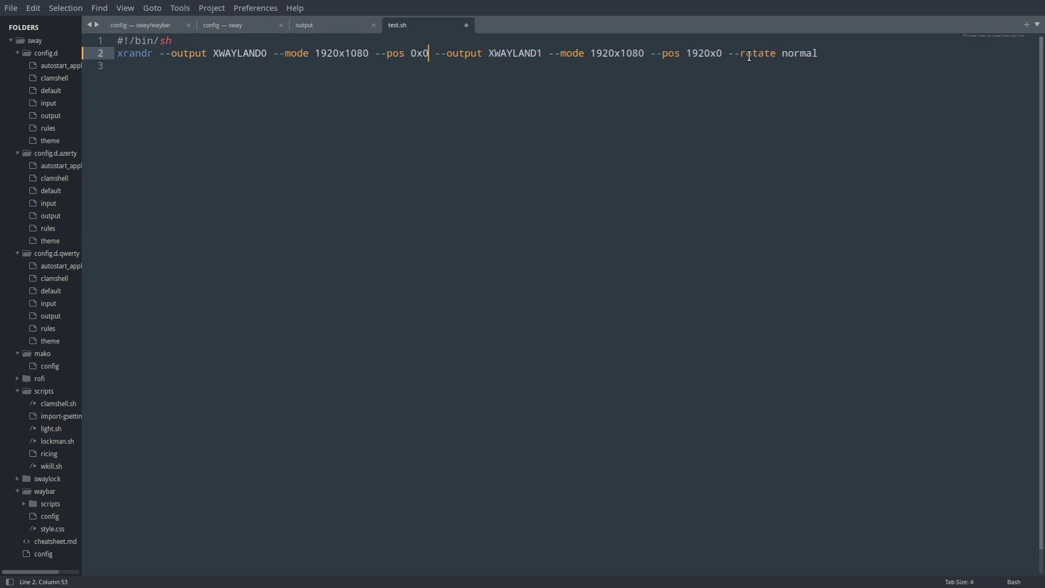
drag(729, 53, 828, 49)
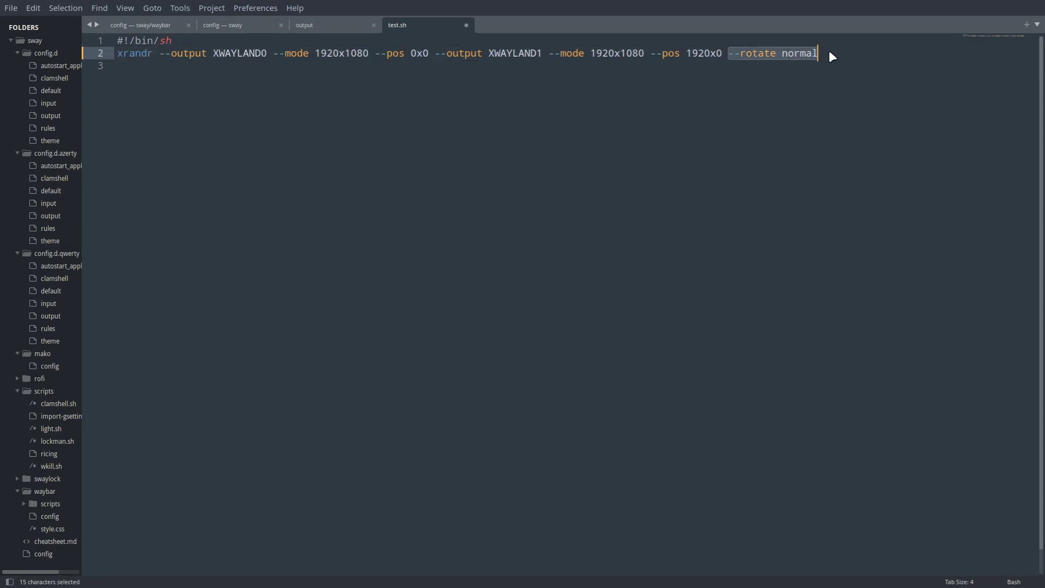
key(BackSpace)
key(BackSpace)
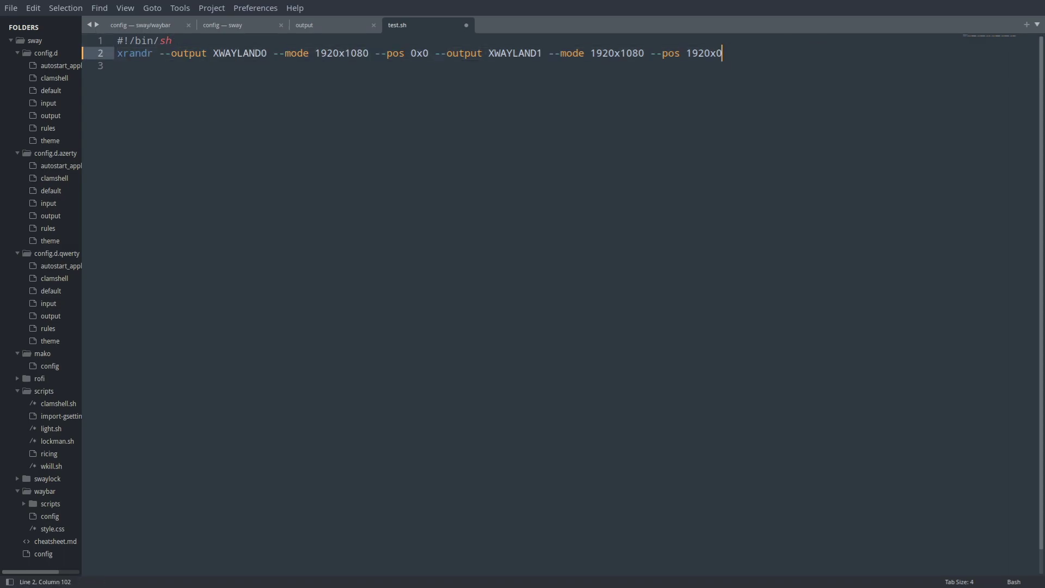
Inspect the 0x0 position and 1920x1080 mode values, then close the test.sh tab.
double_click(421, 54)
double_click(344, 54)
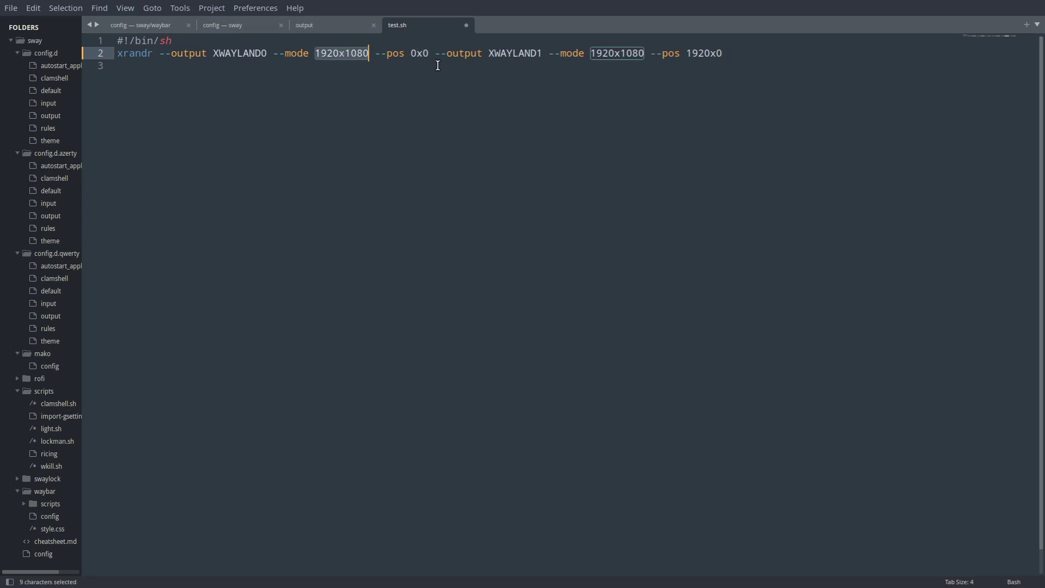
click(673, 54)
click(697, 54)
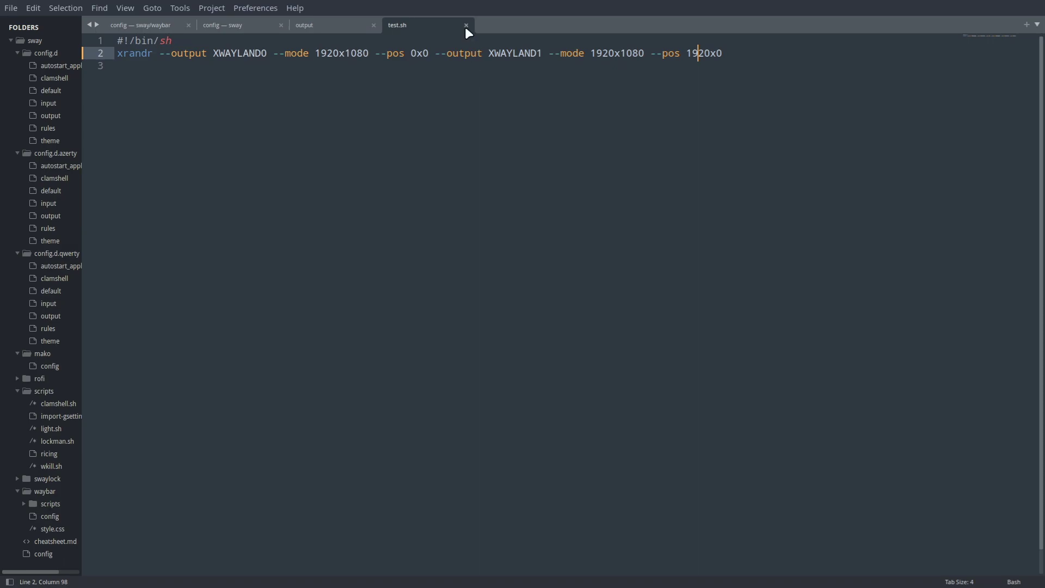
click(466, 25)
Discard the test.sh edits, save the sway output config, and switch to workspace 2.
click(462, 333)
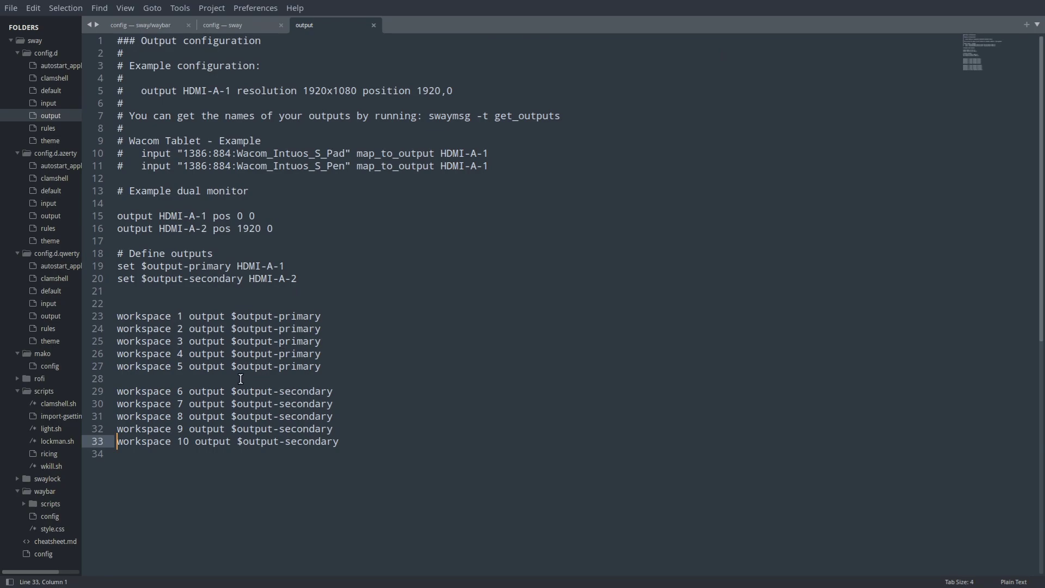
click(541, 279)
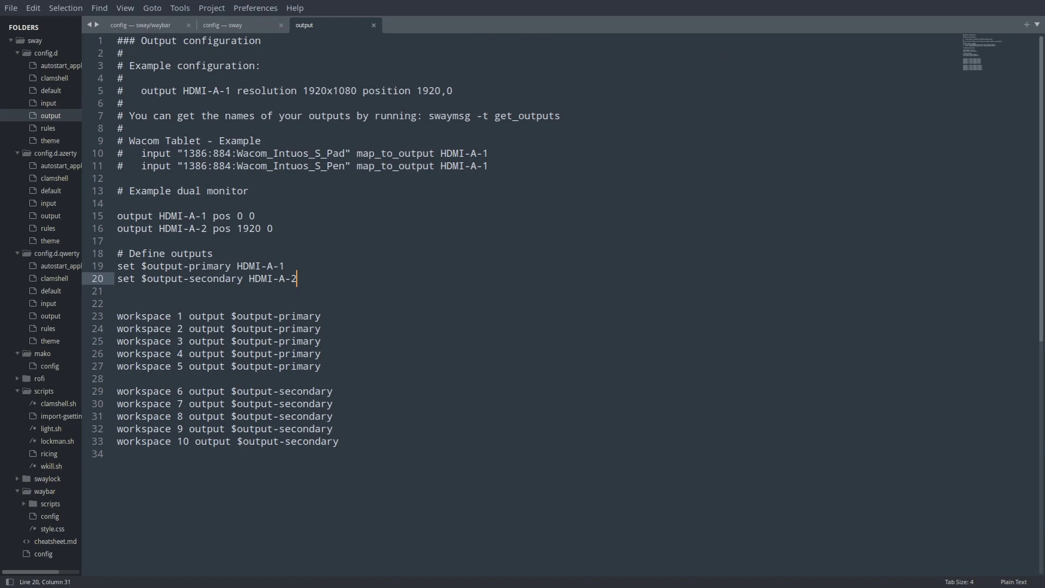
key(super+f)
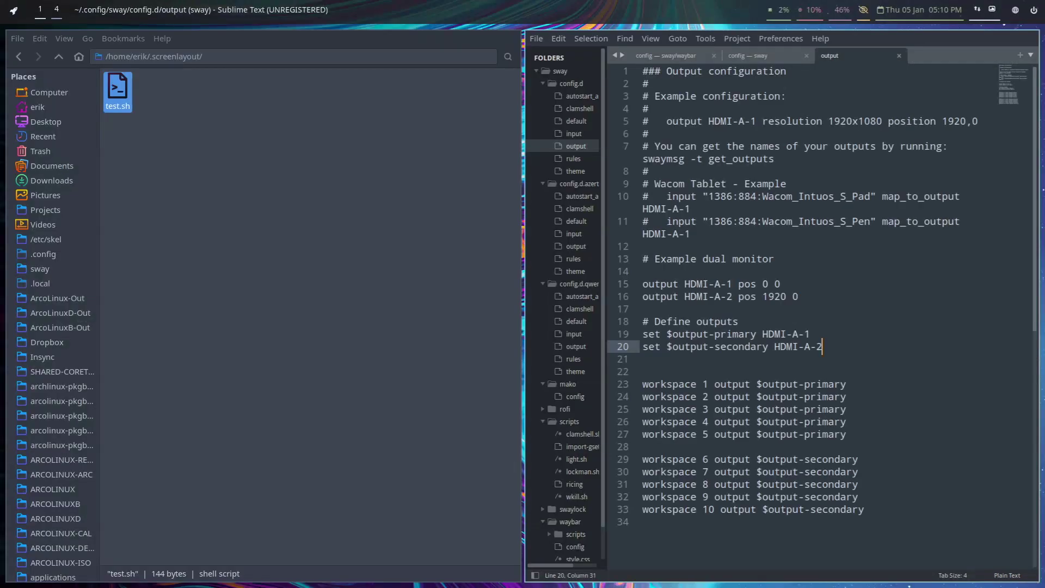
click(874, 323)
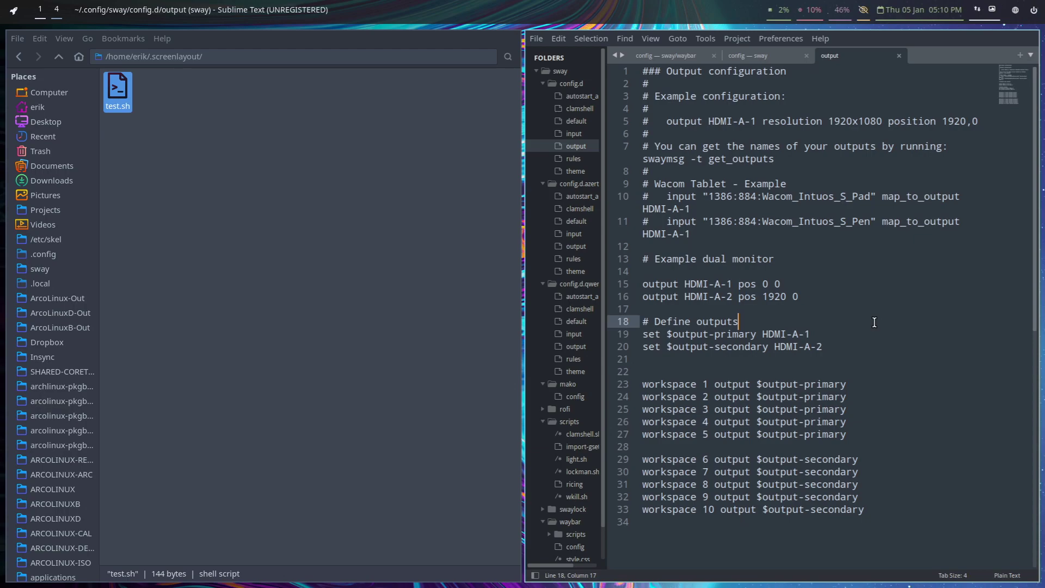
key(ctrl+s)
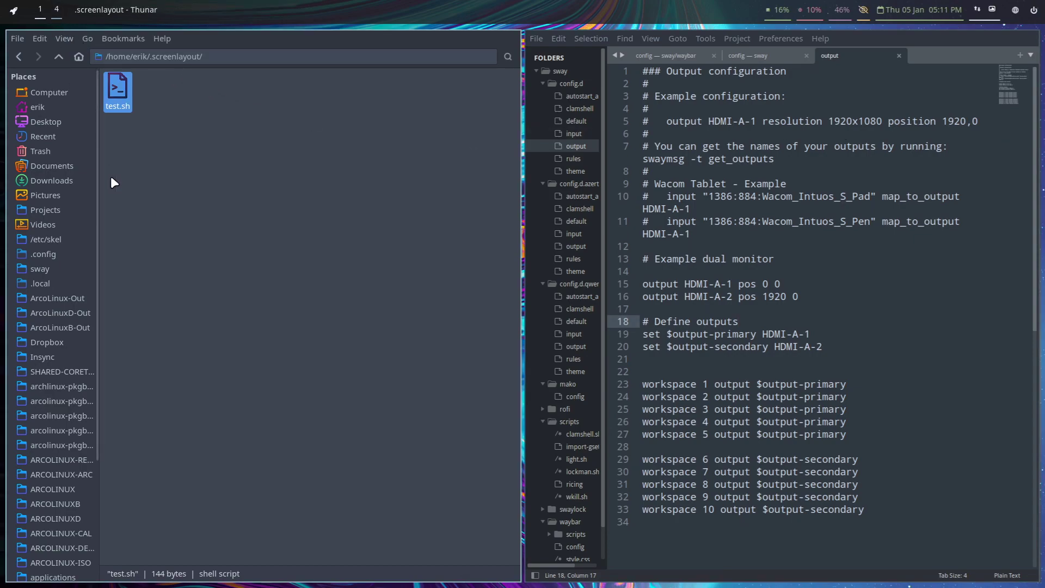
key(super+2)
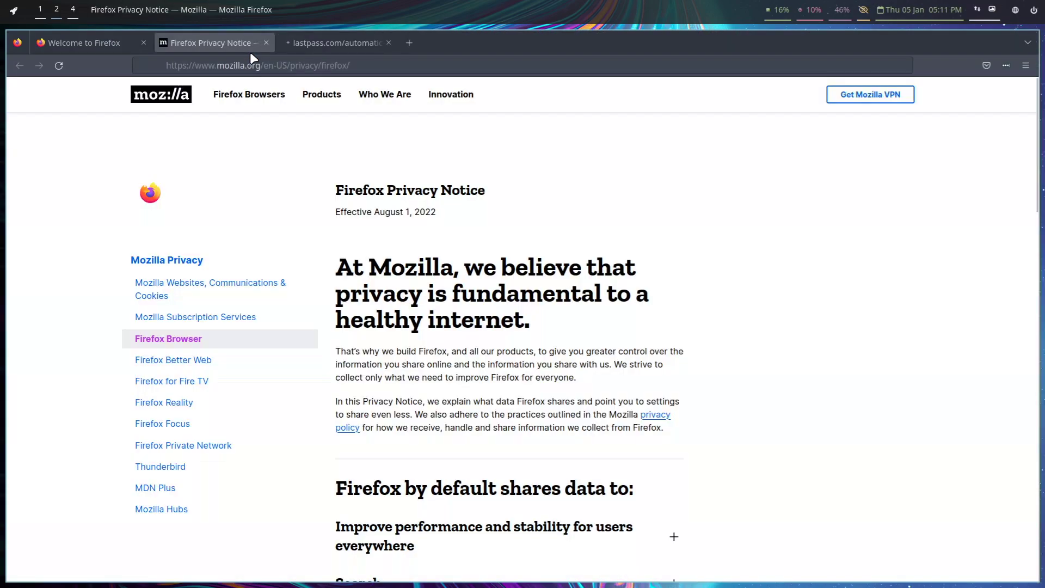
Search Google for 'github sway', accept cookies, and open the swaywm/sway repository.
click(250, 62)
text(agithu)
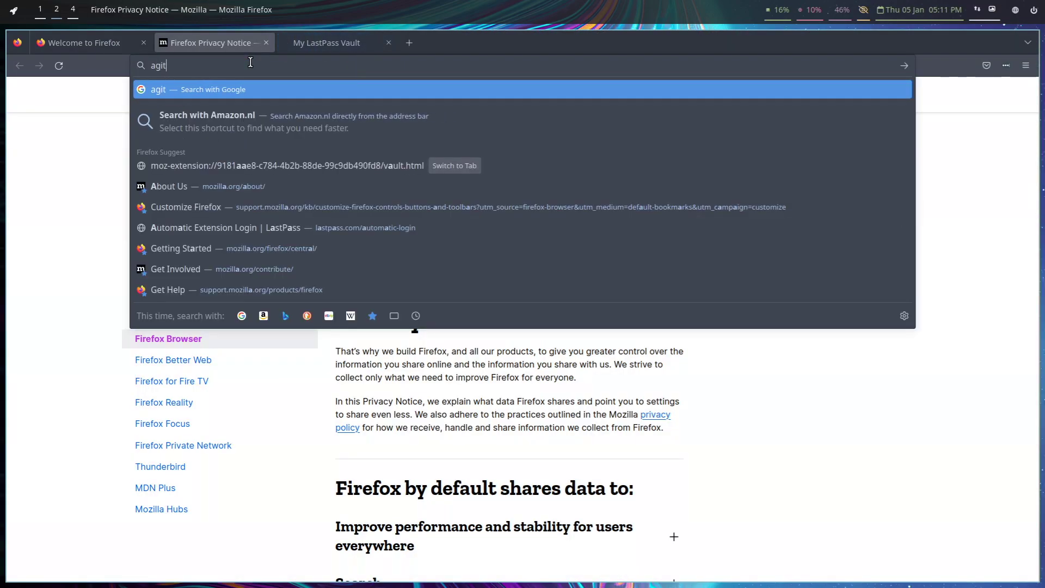
key(BackSpace)
key(BackSpace)
key(BackSpace)
key(BackSpace)
key(BackSpace)
key(BackSpace)
text(github sway)
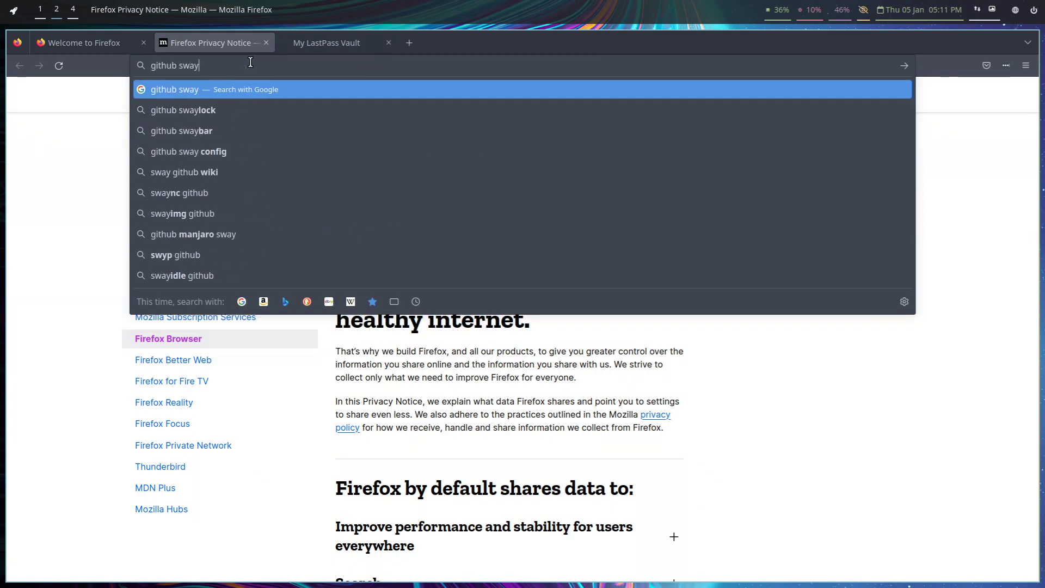
key(Return)
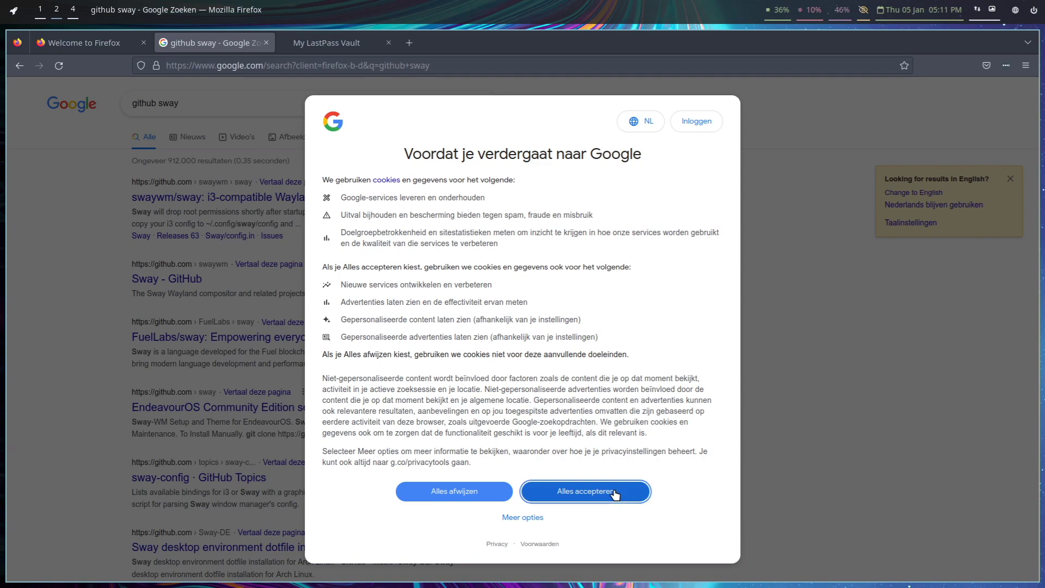
click(613, 495)
click(263, 198)
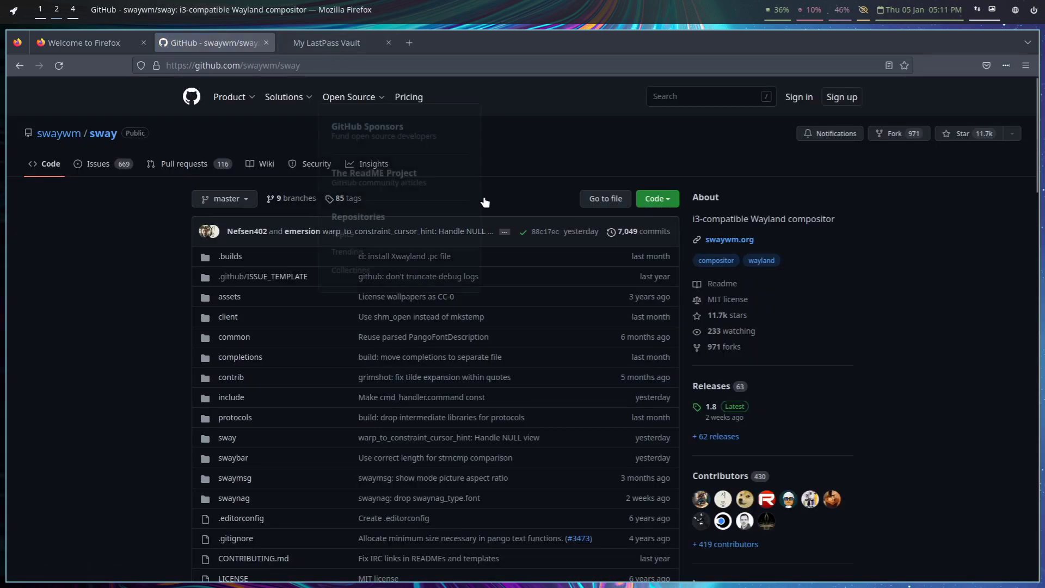
Open swaywm.org in a new tab, visit the Sway wiki, and return to the homepage.
right_click(736, 244)
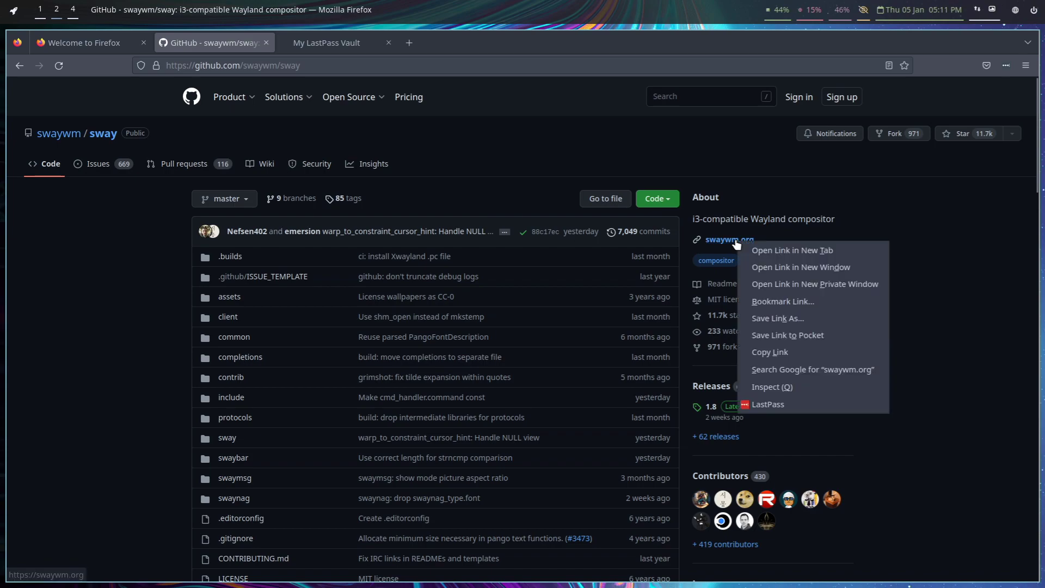
click(762, 247)
click(336, 39)
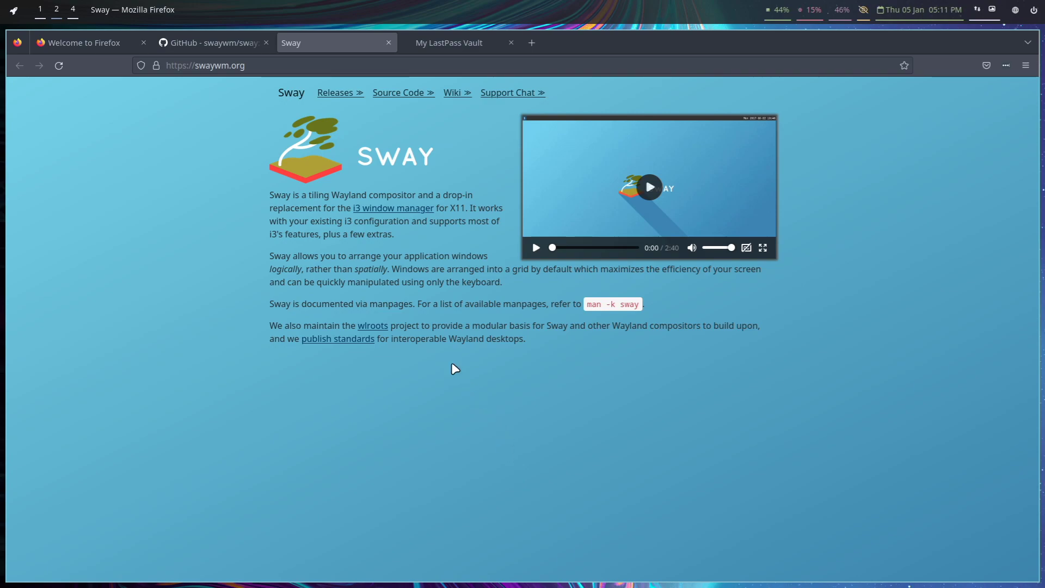
click(227, 40)
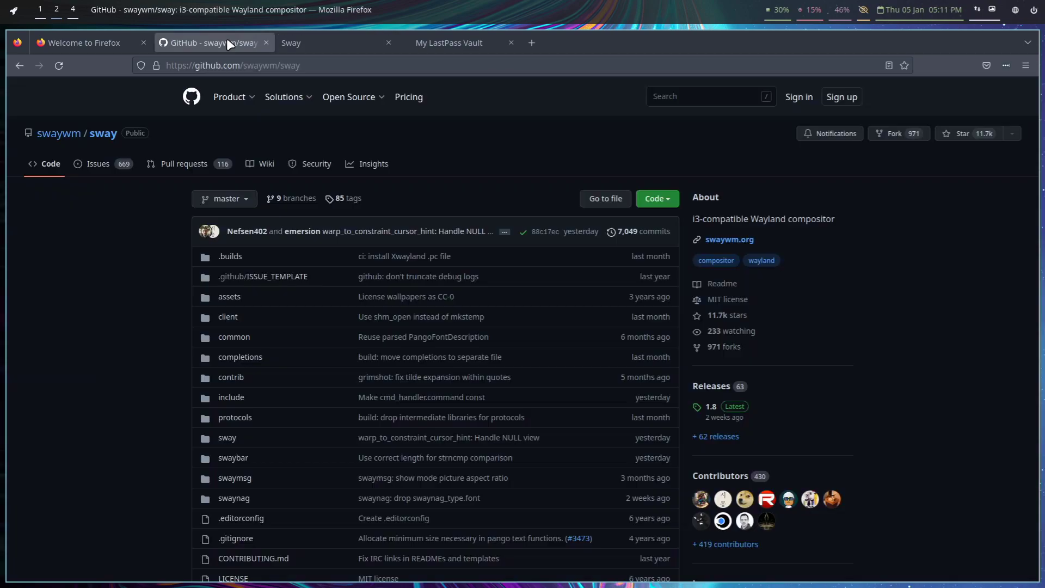
click(305, 39)
click(454, 93)
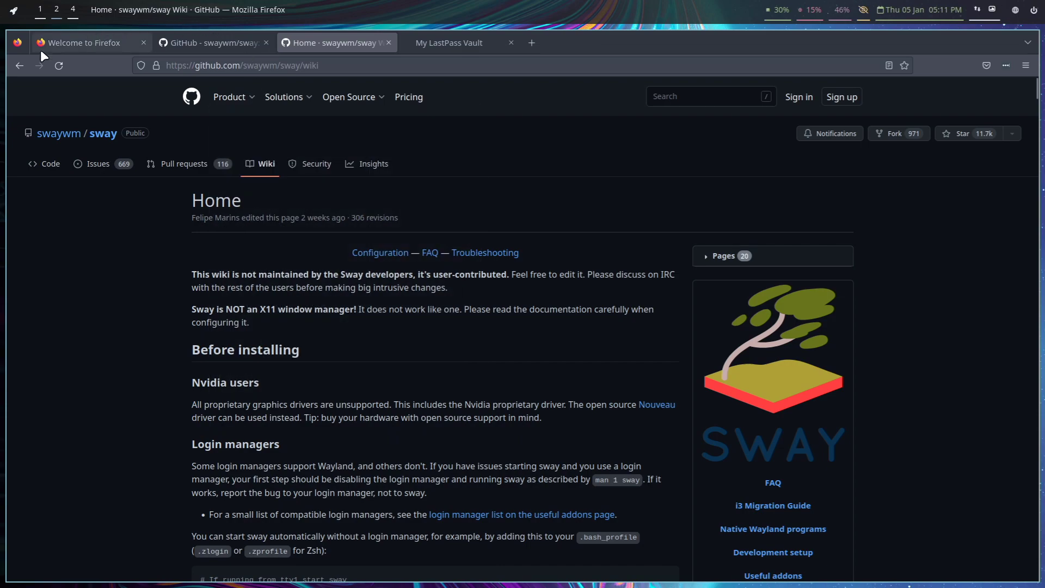
click(19, 62)
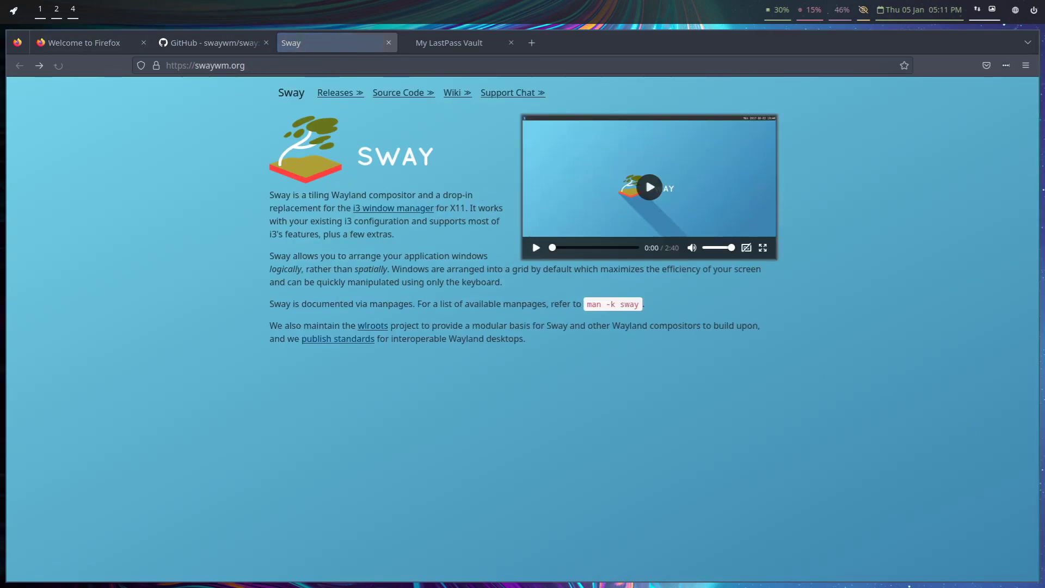